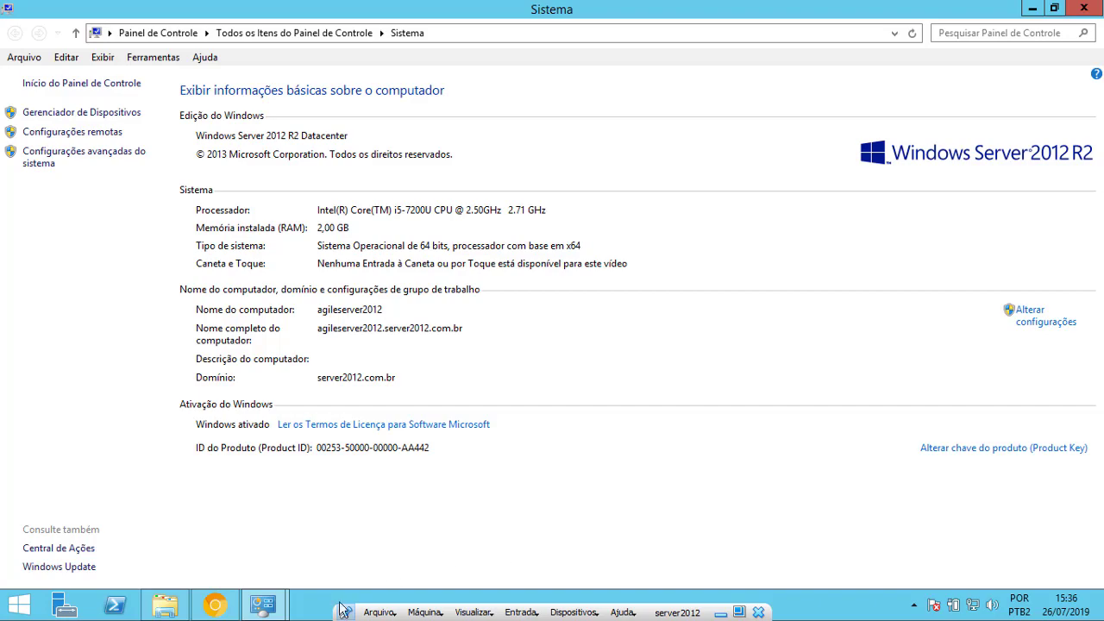
# - Switch to Chrome and close the VirtualBox Screenshots page, keeping the old builds page open
pyautogui.click(227, 611)
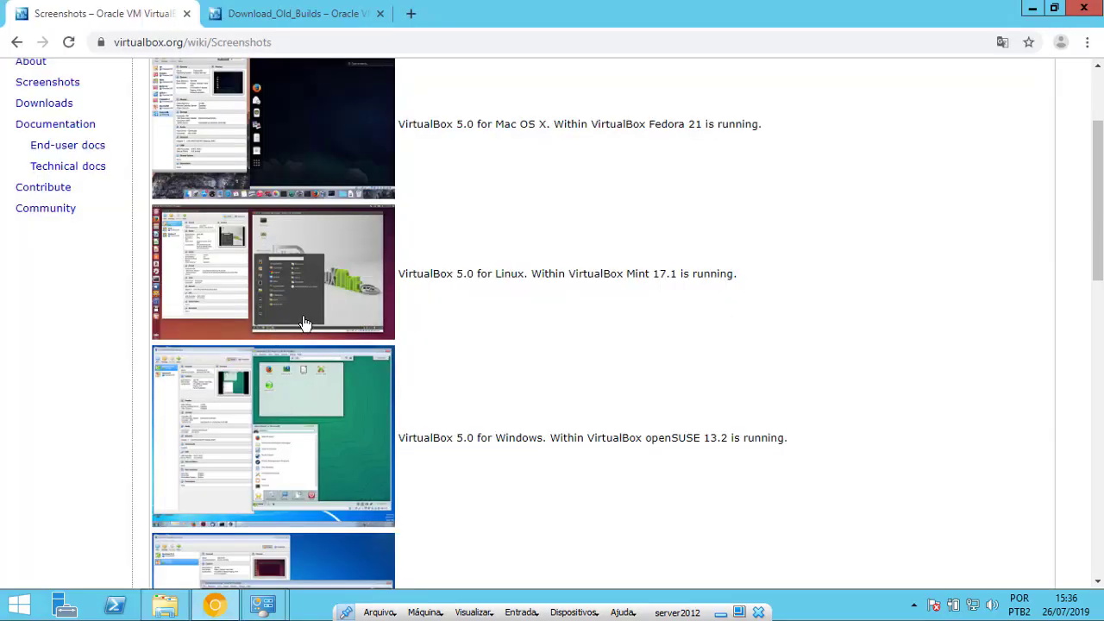
pyautogui.click(186, 13)
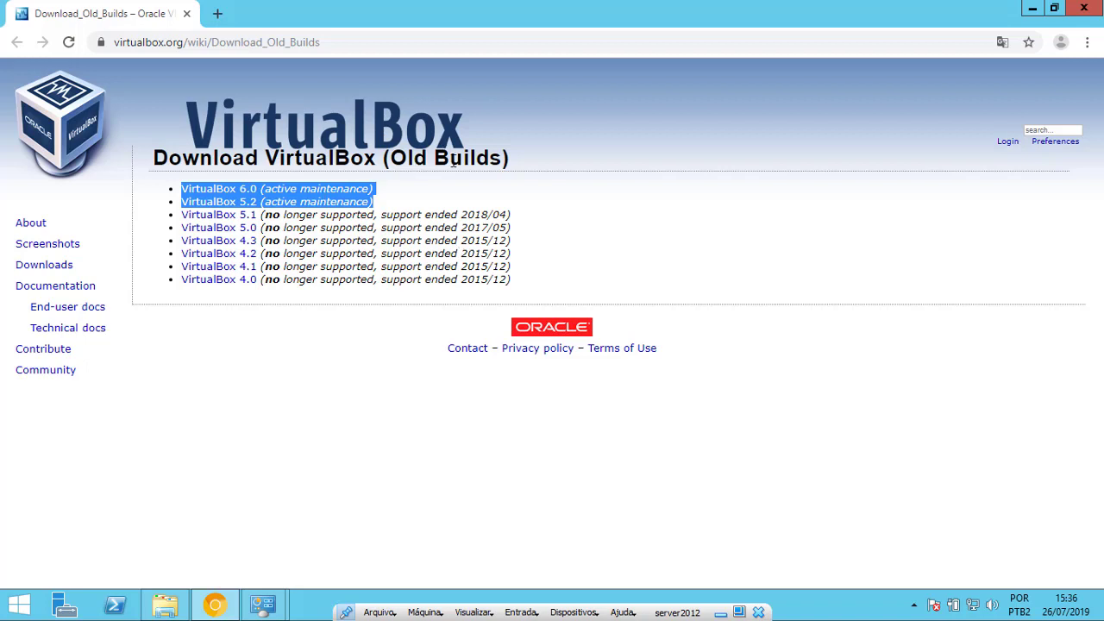
pyautogui.click(509, 201)
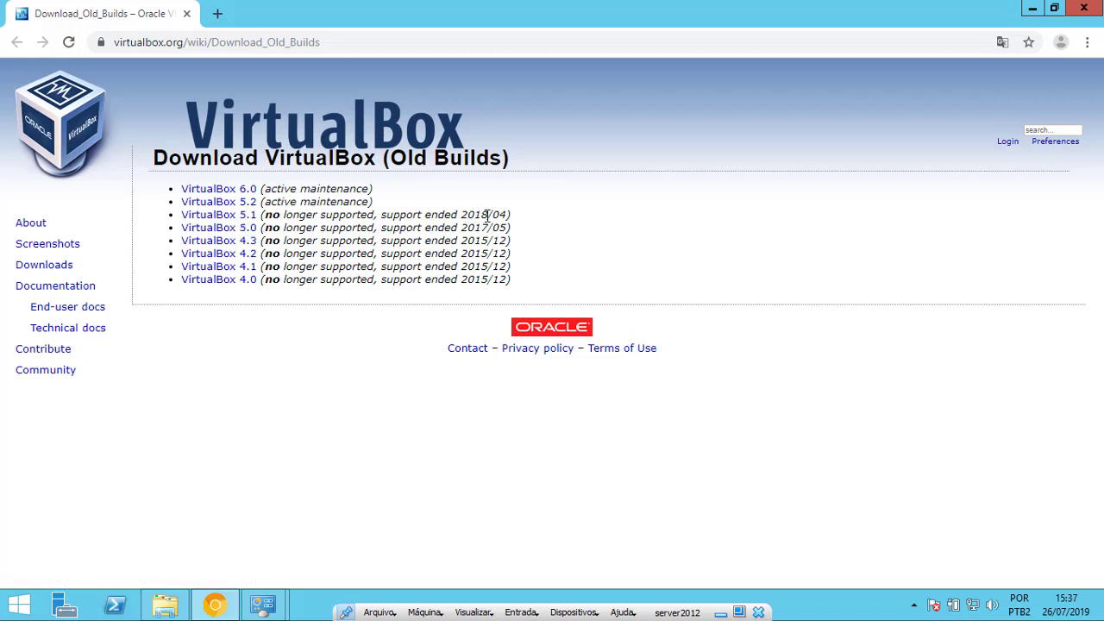
# - Examine the VirtualBox 6.0 and 5.2 entries in the old builds list
pyautogui.moveTo(258, 201); pyautogui.dragTo(181, 202)
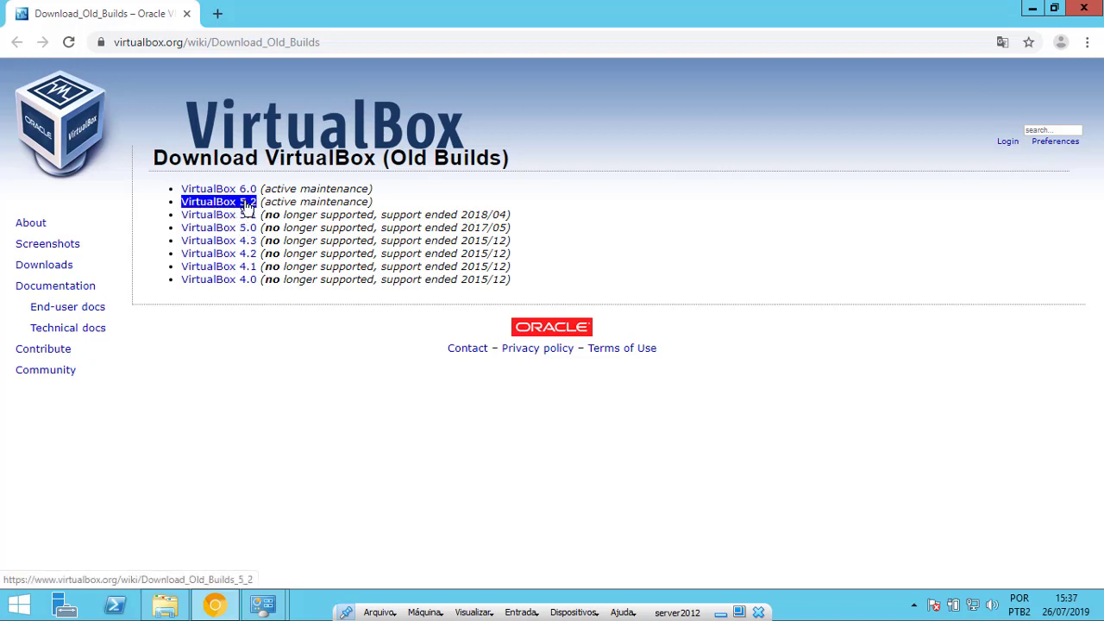
pyautogui.click(249, 203)
pyautogui.moveTo(258, 189); pyautogui.dragTo(181, 189)
pyautogui.click(280, 203)
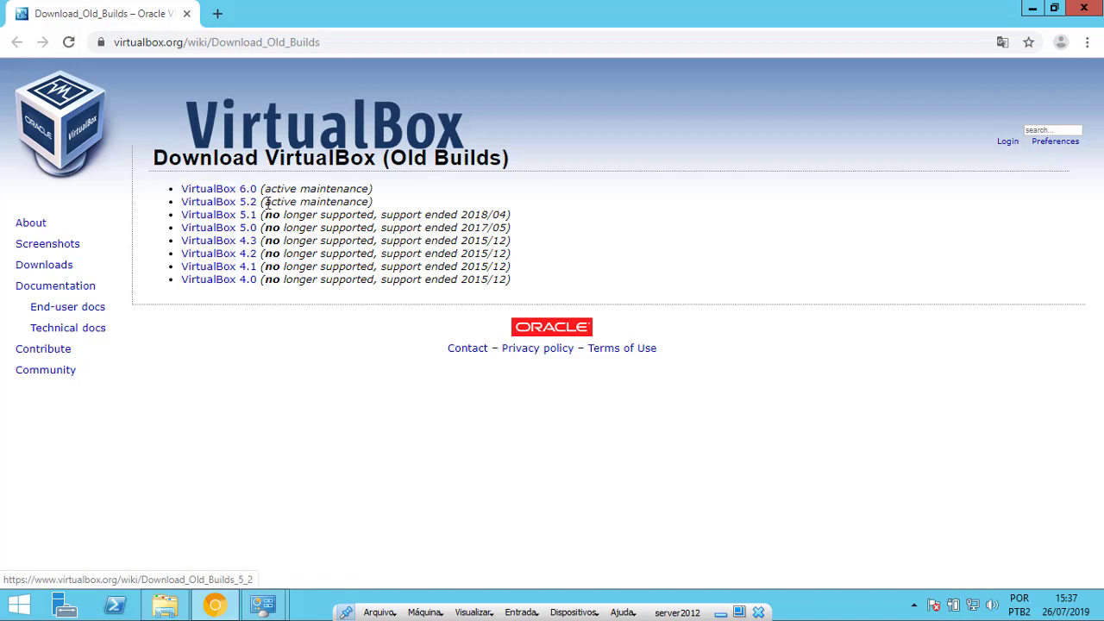
pyautogui.moveTo(258, 188); pyautogui.dragTo(181, 201)
pyautogui.moveTo(259, 189); pyautogui.dragTo(181, 202)
pyautogui.click(268, 226)
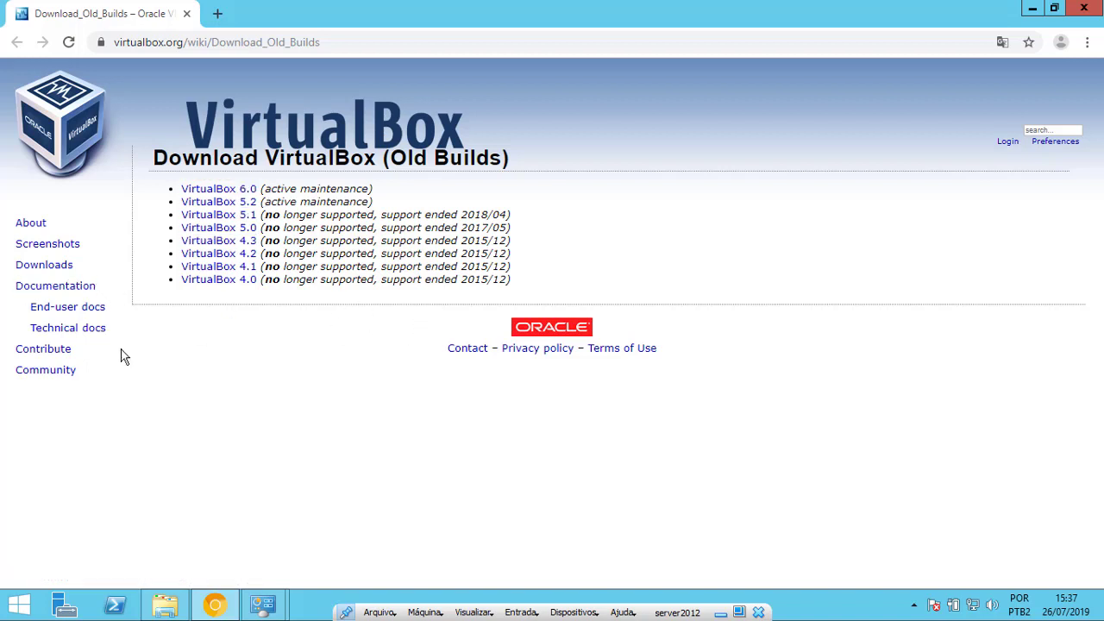
# - Open the VirtualBox Downloads page and start downloading the 6.0.10 platform package for Windows hosts
pyautogui.click(47, 270)
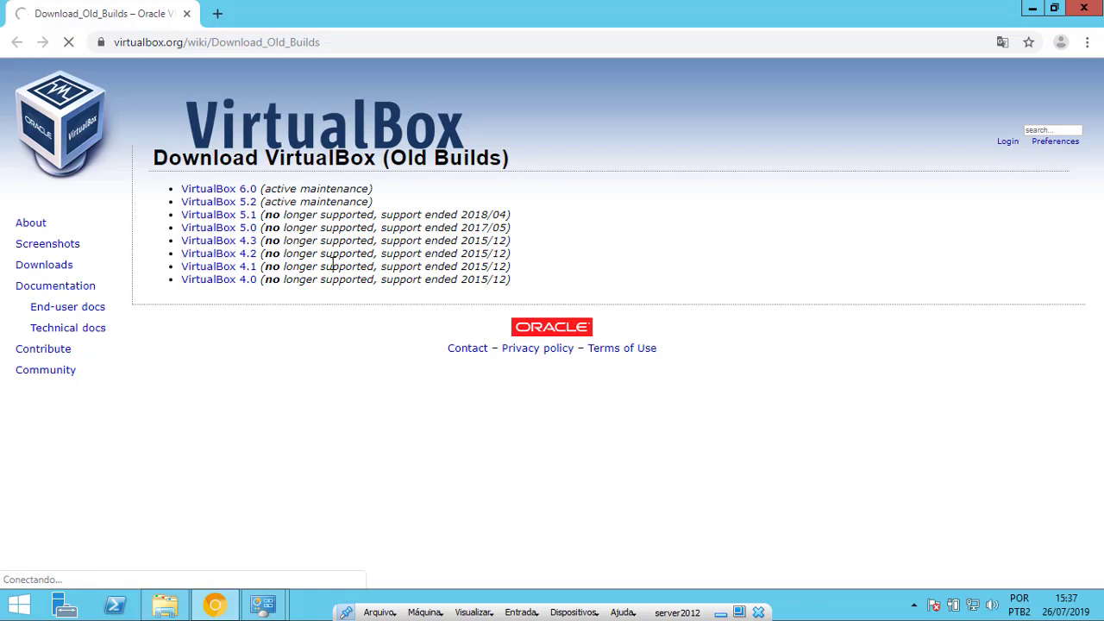
pyautogui.tripleClick(216, 335)
pyautogui.click(213, 317)
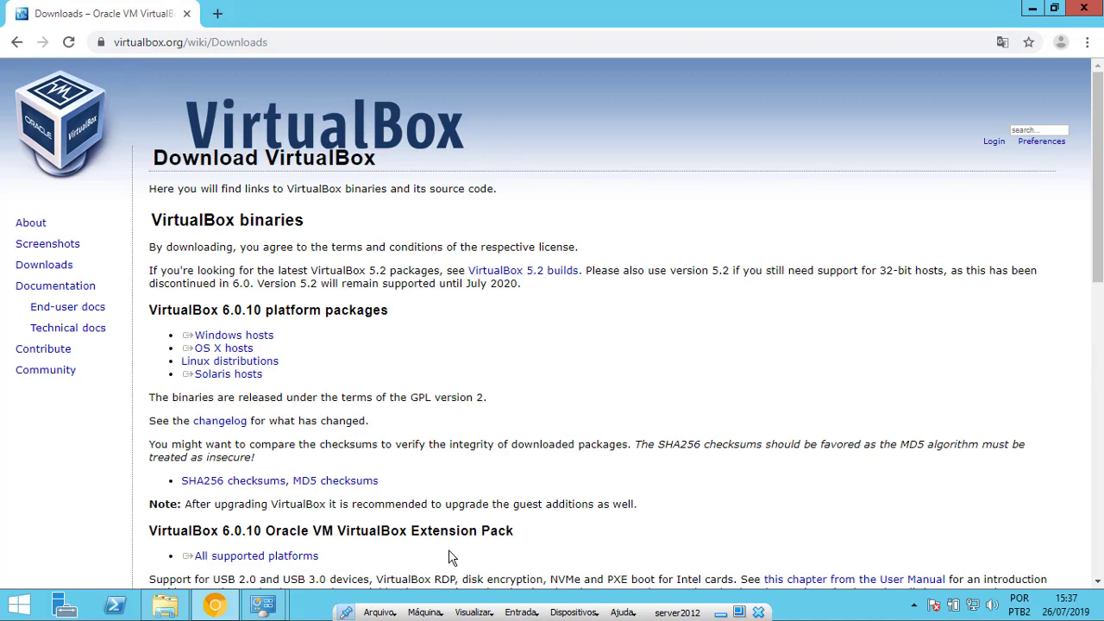
pyautogui.scroll(-2, 340, 311)
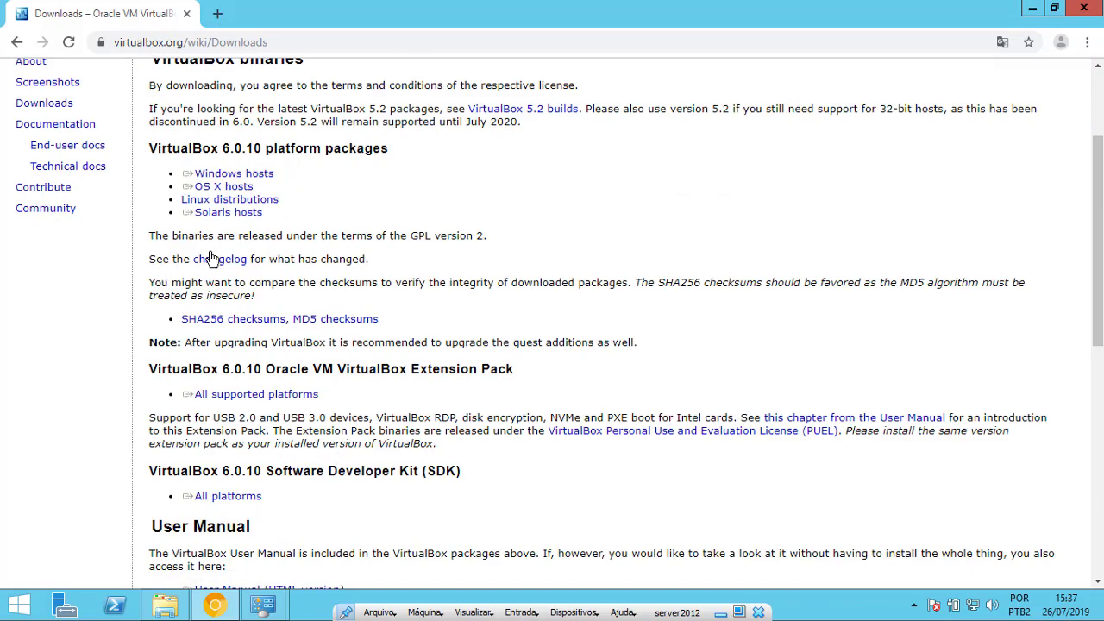
pyautogui.scroll(1, 210, 257)
pyautogui.moveTo(198, 254); pyautogui.dragTo(239, 265)
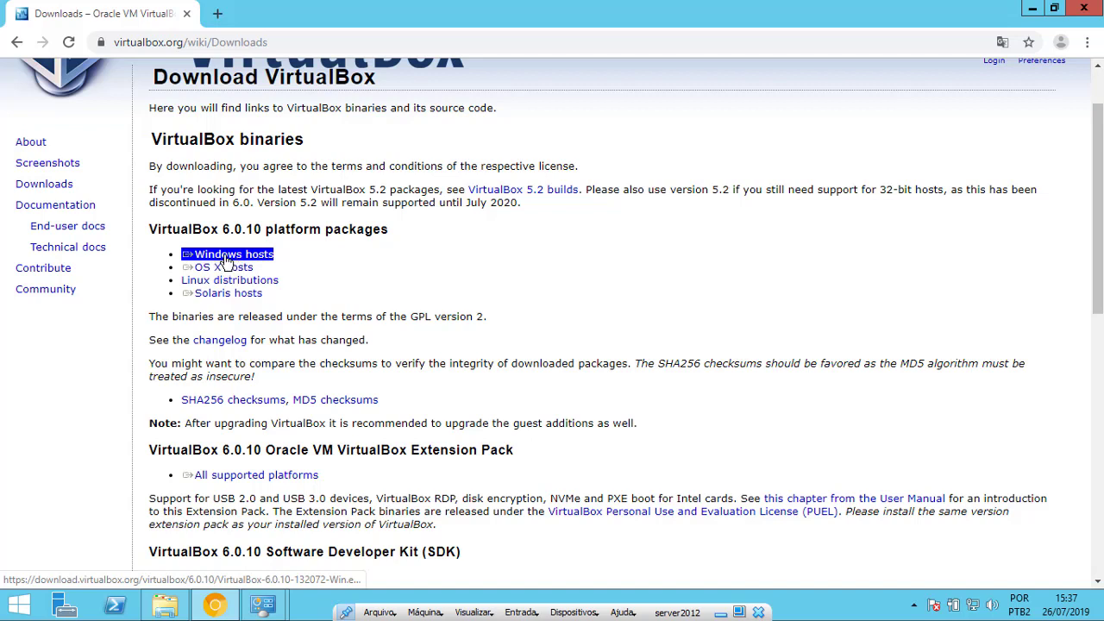
pyautogui.click(226, 259)
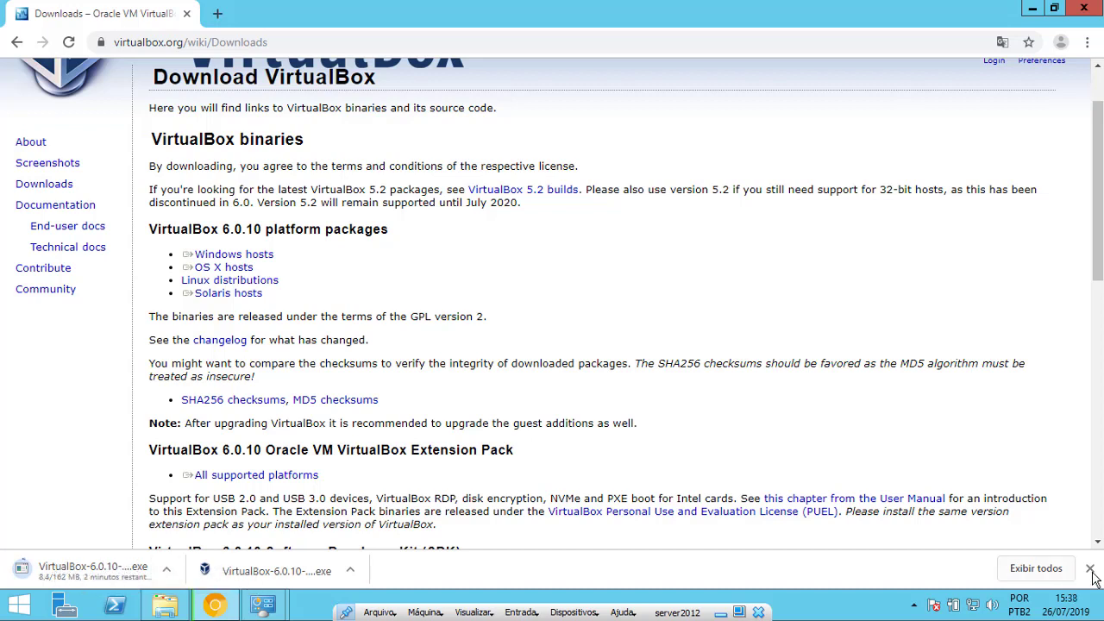
# - Cancel the running VirtualBox 6.0.10 download and dismiss the browser's downloads bar
pyautogui.click(167, 570)
pyautogui.click(209, 542)
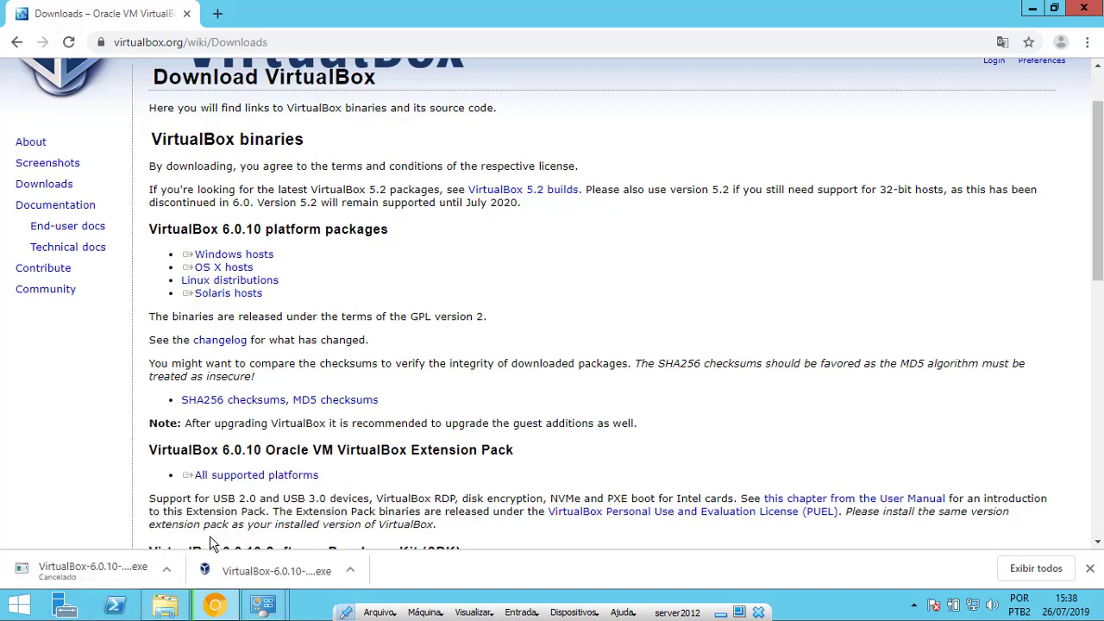
pyautogui.click(1092, 571)
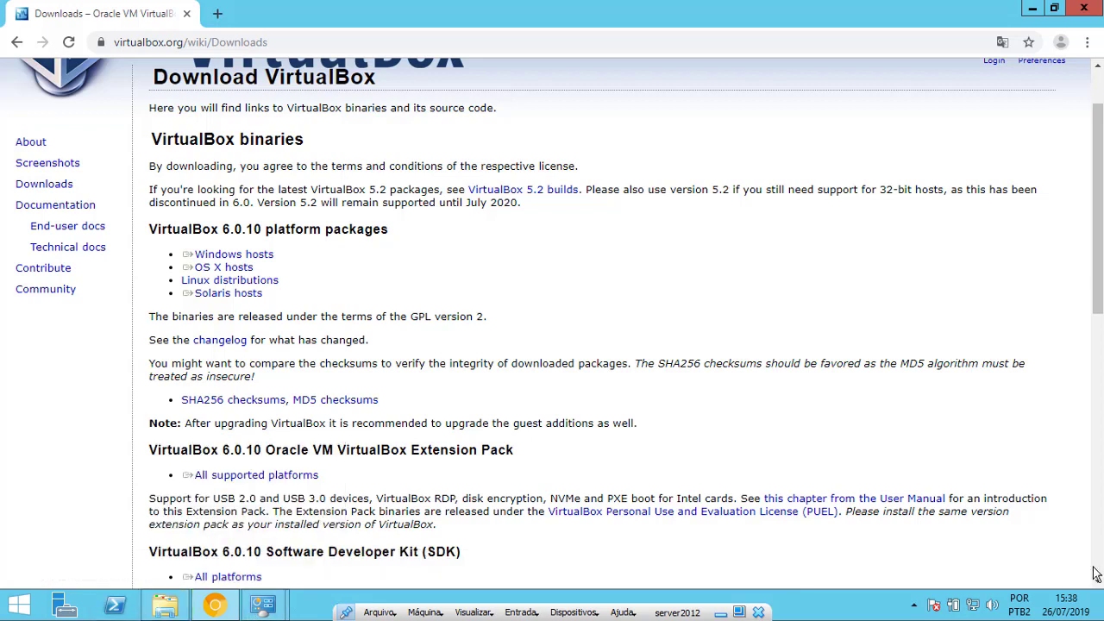
# - Minimize all open windows, then move the VirtualBox 6.0.6 installer to a free area of the desktop and run it
pyautogui.click(1032, 8)
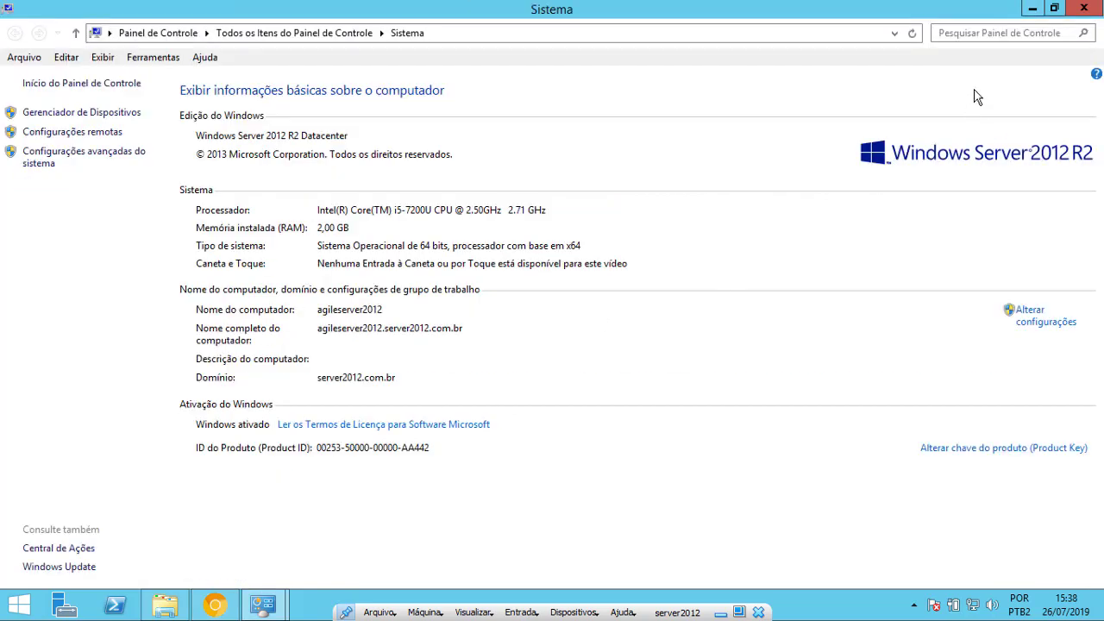
pyautogui.click(1033, 8)
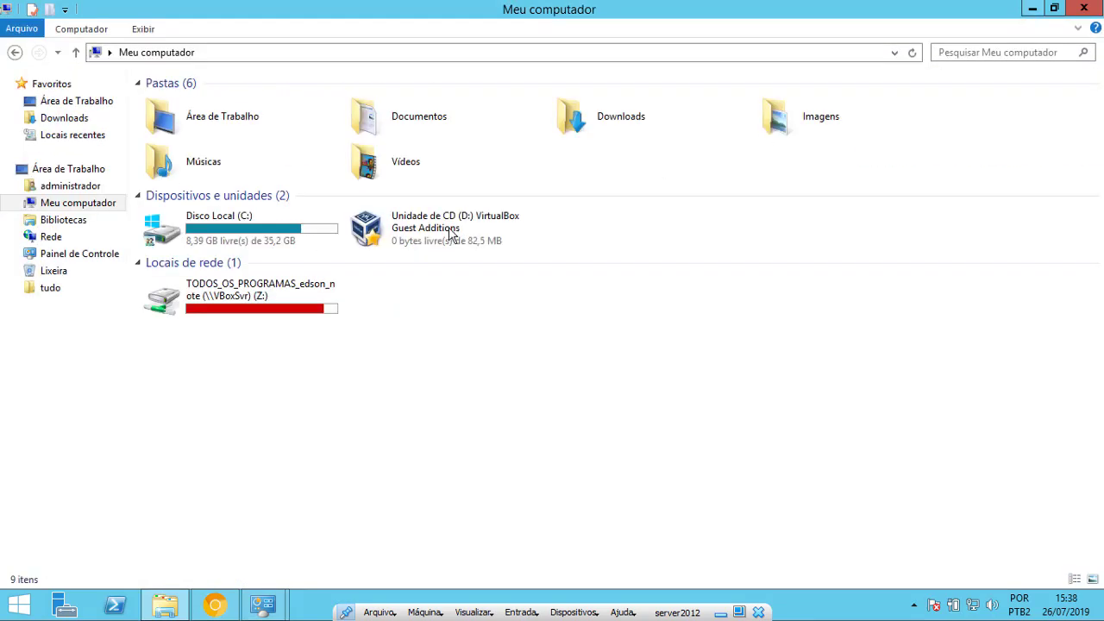
pyautogui.click(1032, 7)
pyautogui.click(853, 40)
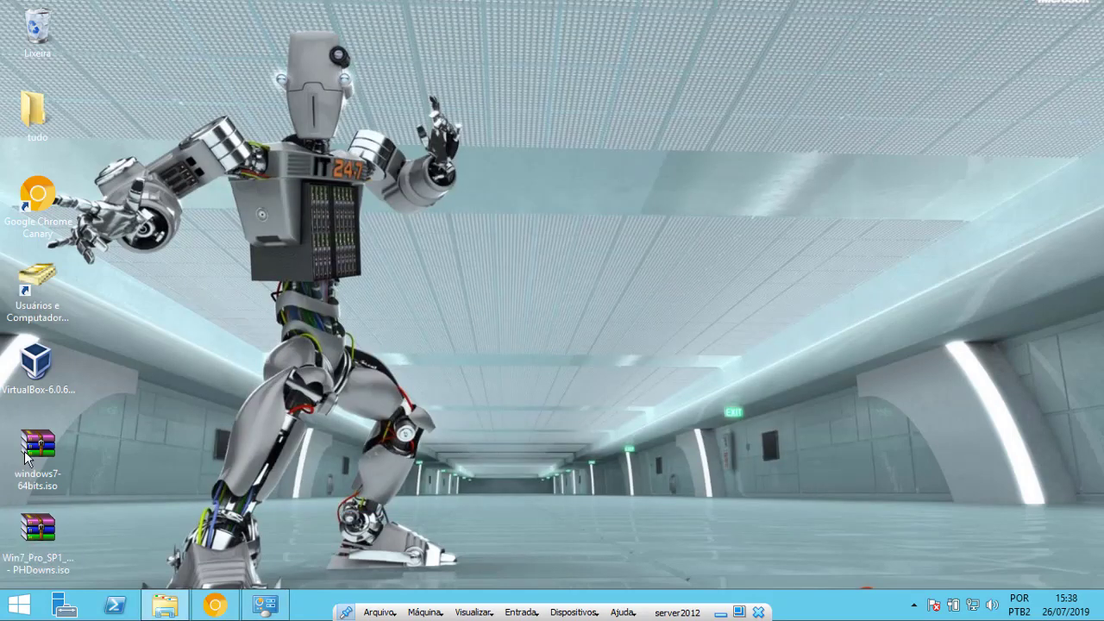
pyautogui.moveTo(72, 366); pyautogui.dragTo(546, 210)
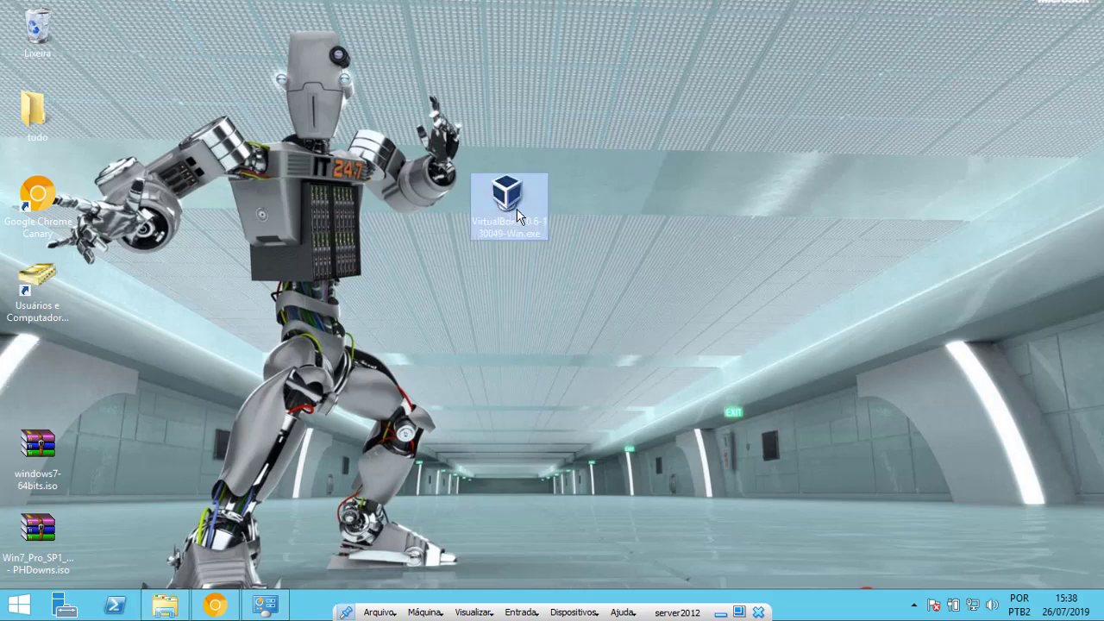
pyautogui.doubleClick(510, 198)
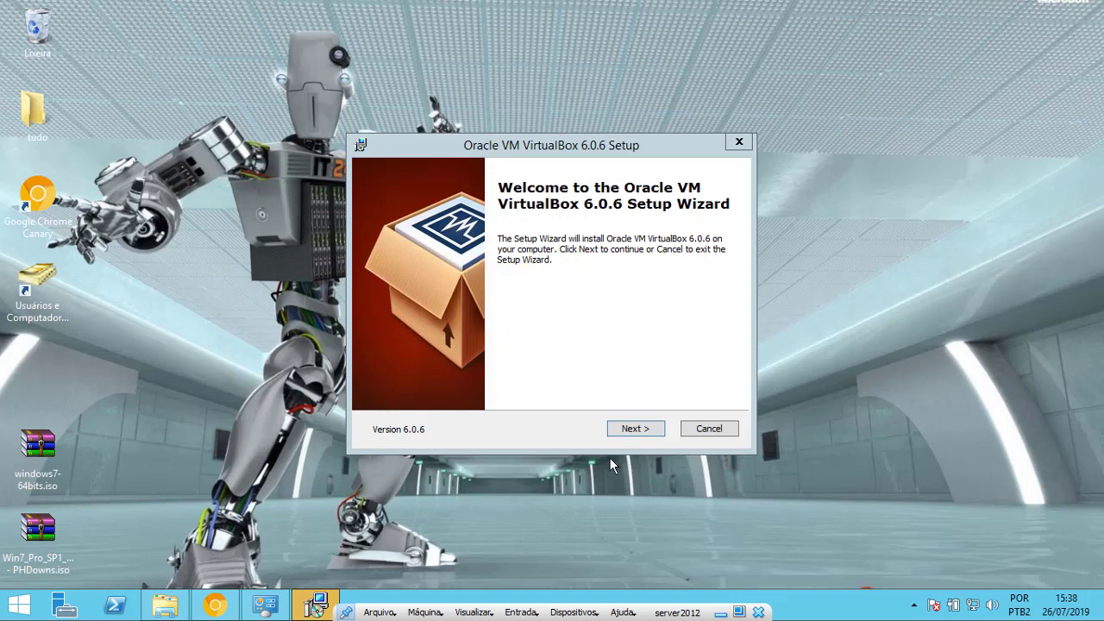
# - Accept the default VirtualBox features and the default install folder C:\Program Files\Oracle\VirtualBox\, checking the destination folder choice on the way
pyautogui.click(636, 429)
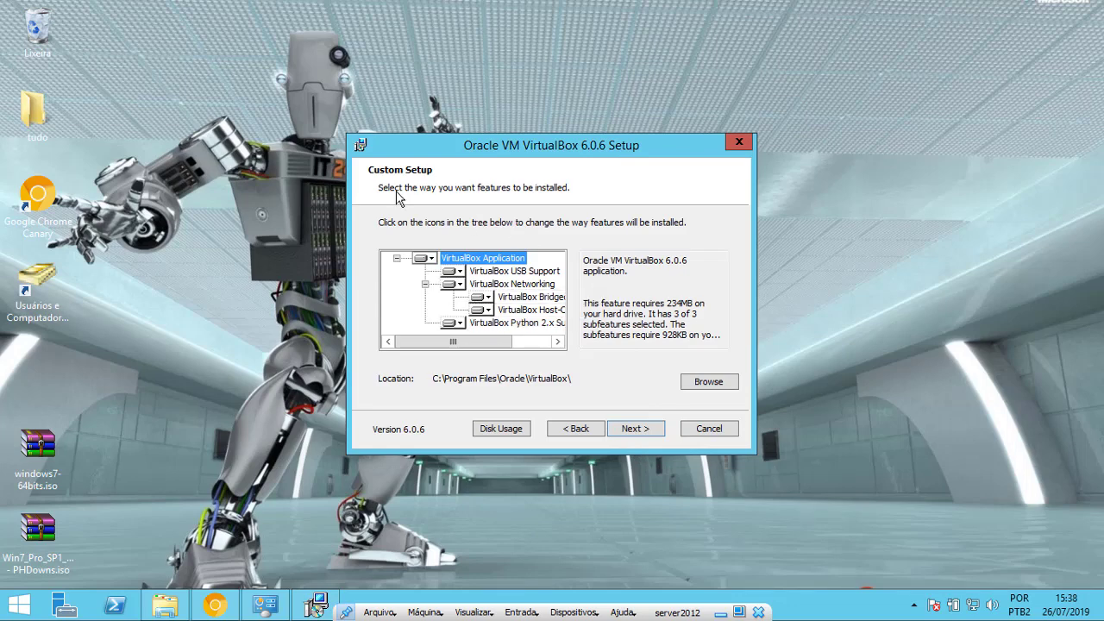
pyautogui.click(724, 389)
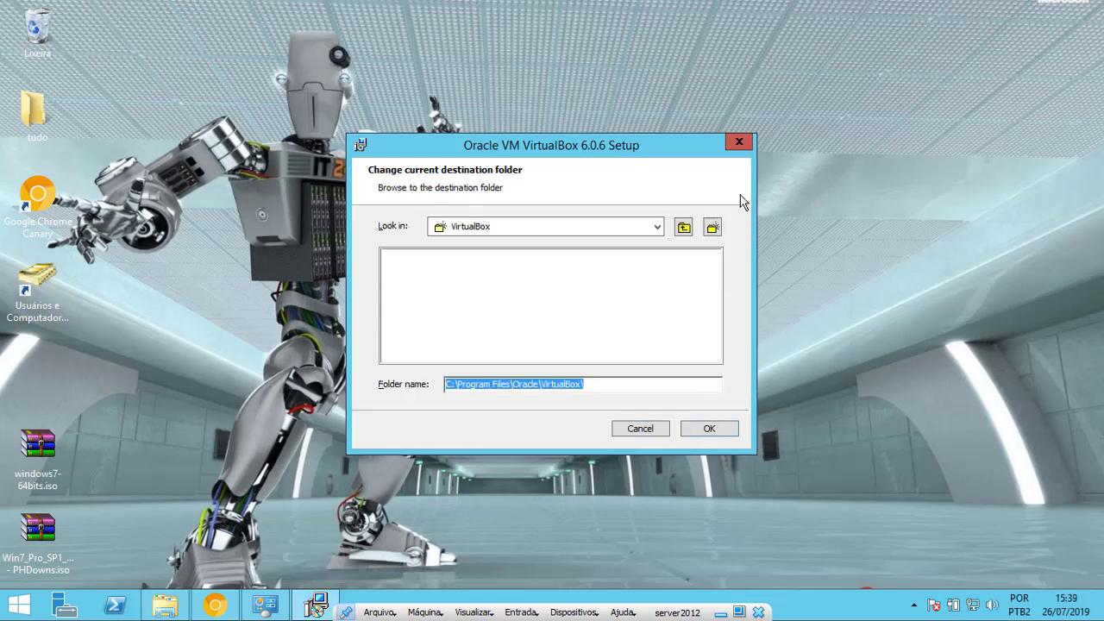
pyautogui.click(641, 431)
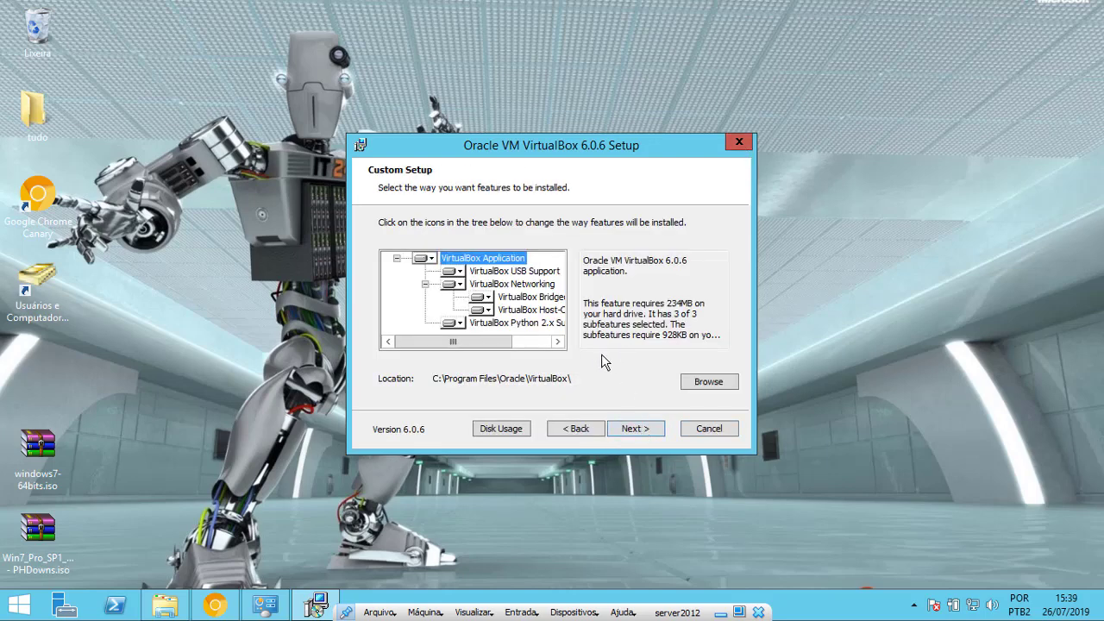
pyautogui.click(639, 432)
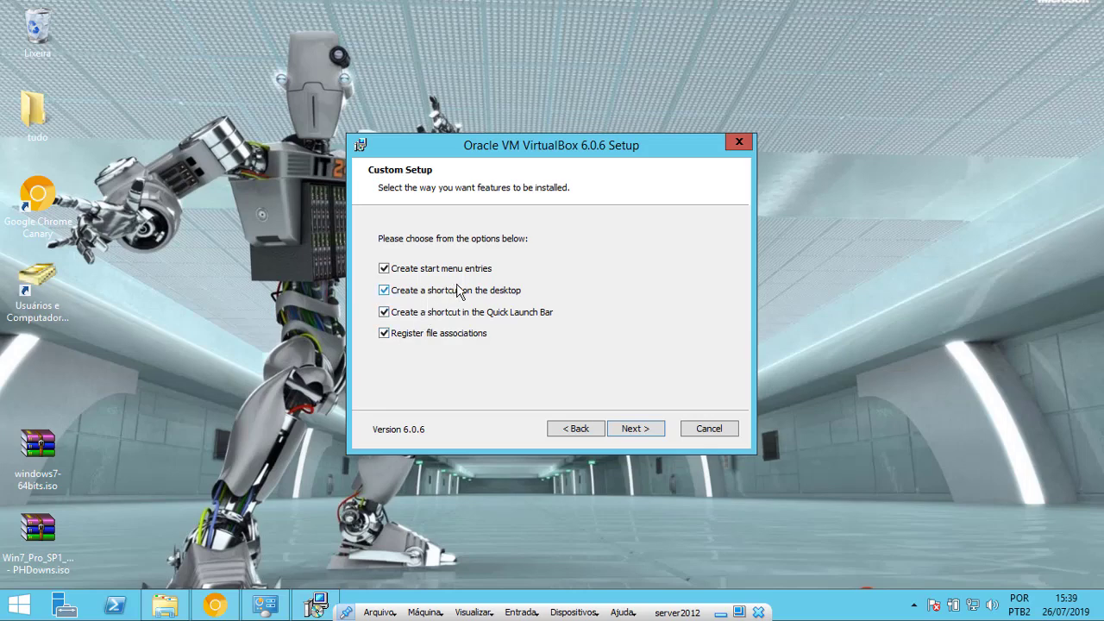
# - Disable the start menu entries, Quick Launch Bar shortcut and file associations, keeping only the desktop shortcut option
pyautogui.click(384, 269)
pyautogui.click(384, 312)
pyautogui.click(390, 329)
pyautogui.click(643, 428)
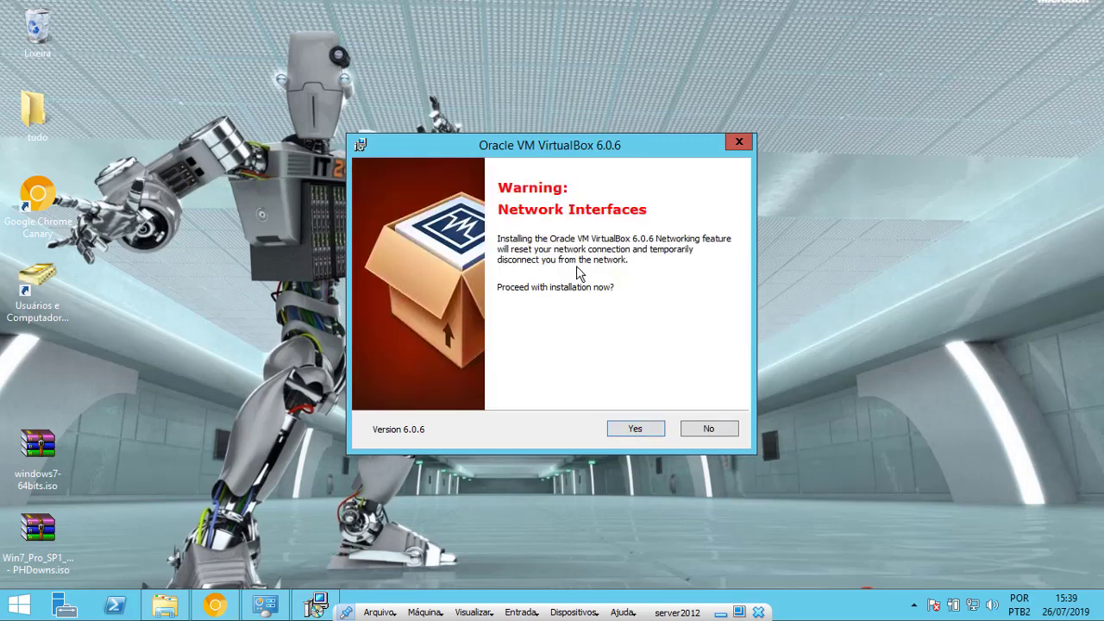
# - Accept the network interfaces warning and start the VirtualBox 6.0.6 installation
pyautogui.click(648, 436)
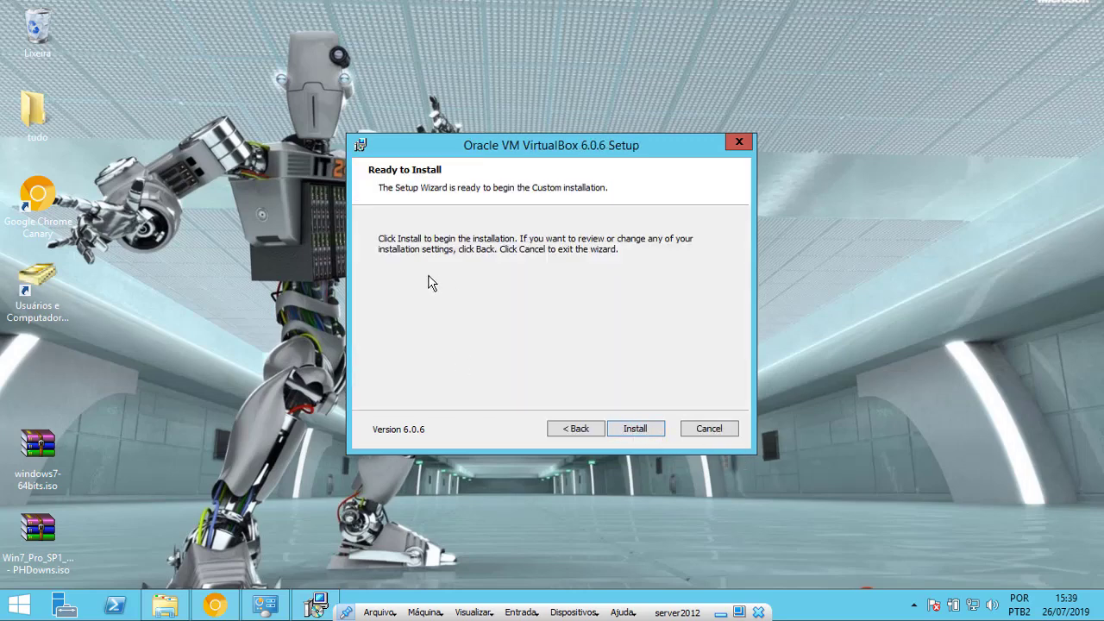
pyautogui.click(619, 431)
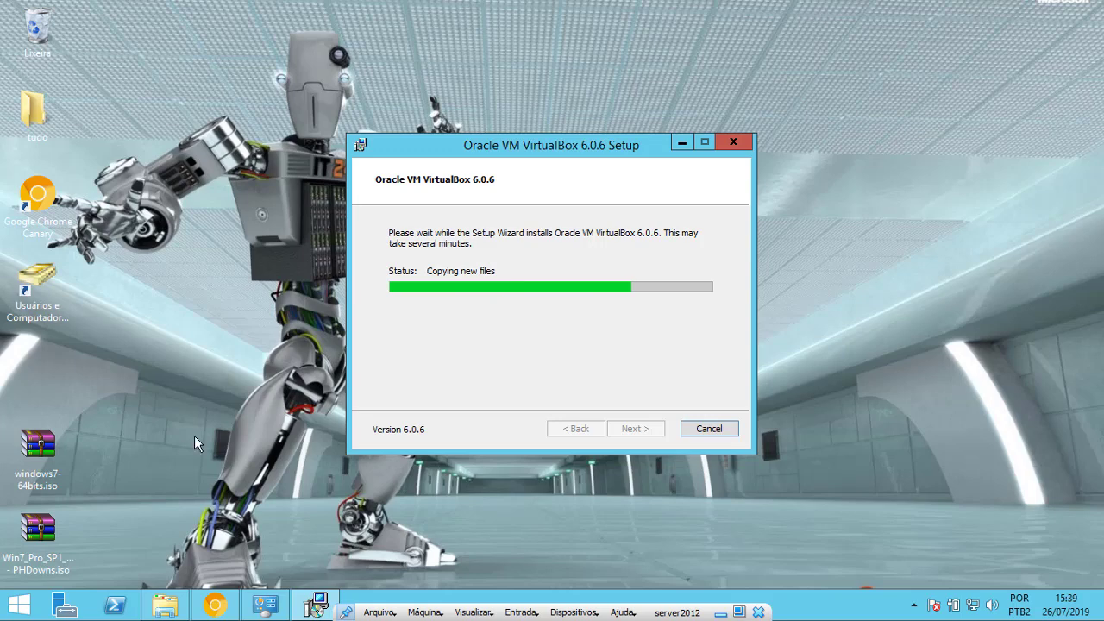
# - Move the setup window aside and line up the windows7-64bits and 32-bit Win7_Pro_SP1 ISO files beside the VirtualBox installer on the desktop
pyautogui.click(39, 449)
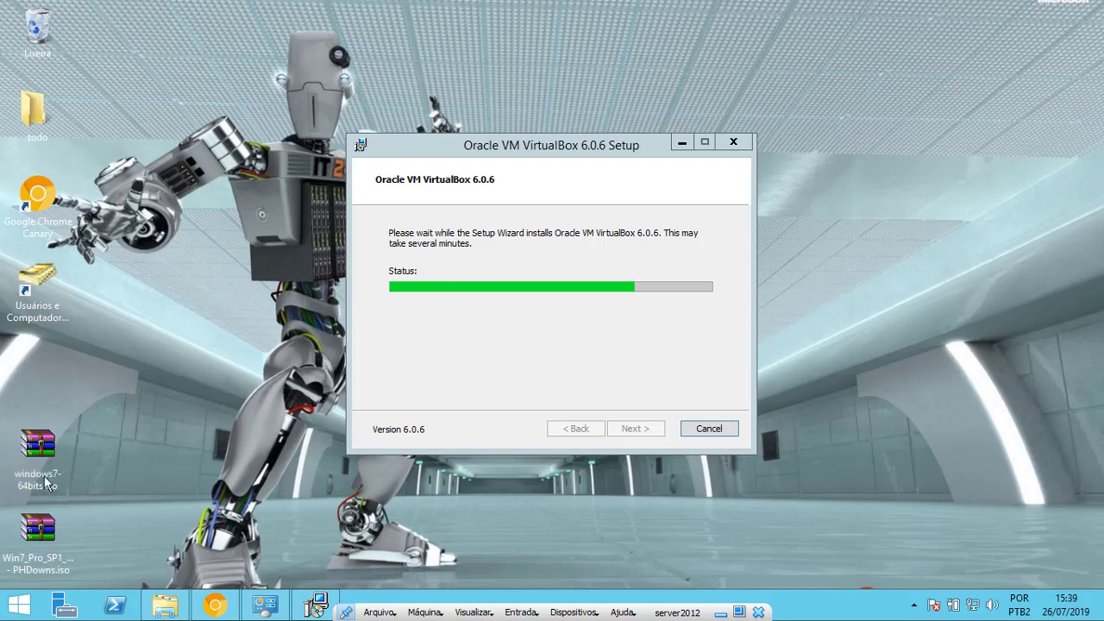
pyautogui.moveTo(496, 147); pyautogui.dragTo(751, 124)
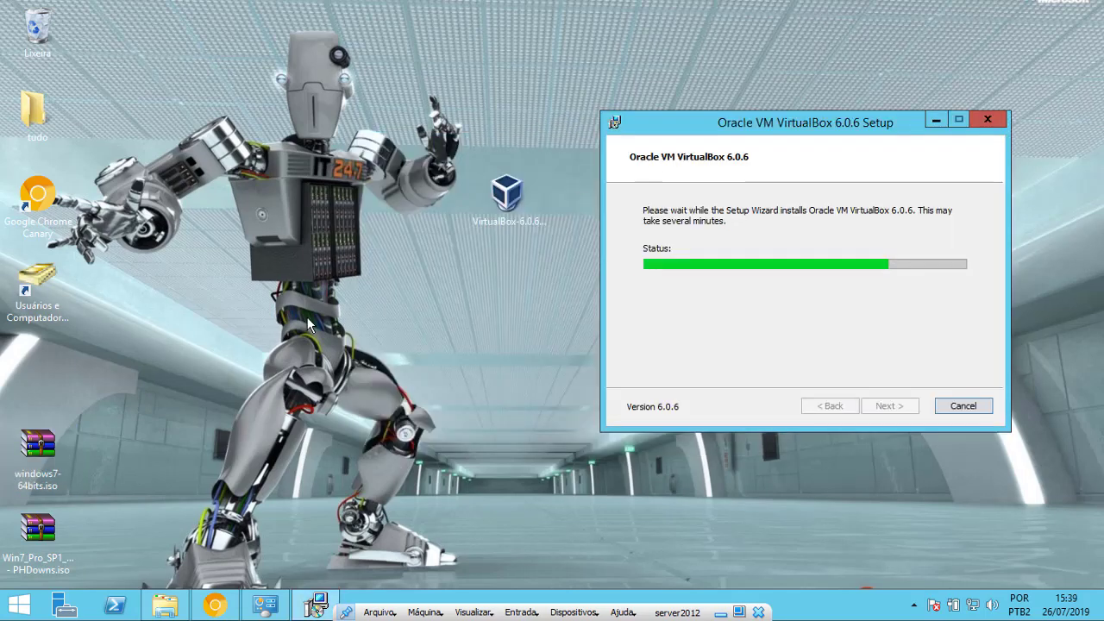
pyautogui.moveTo(49, 446); pyautogui.dragTo(362, 194)
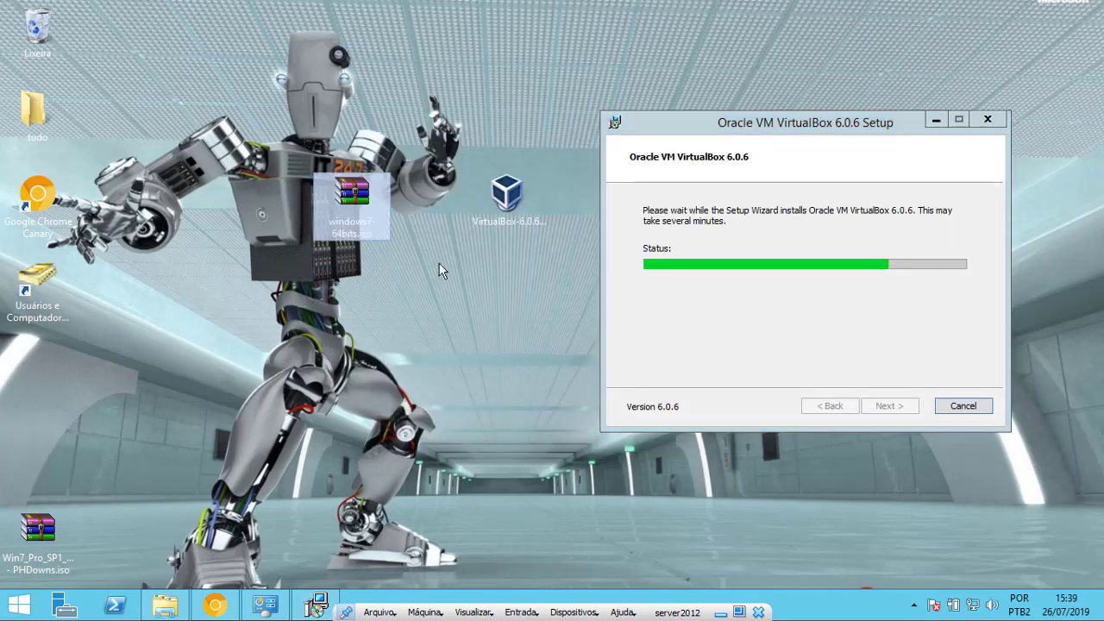
pyautogui.moveTo(41, 535); pyautogui.dragTo(200, 285)
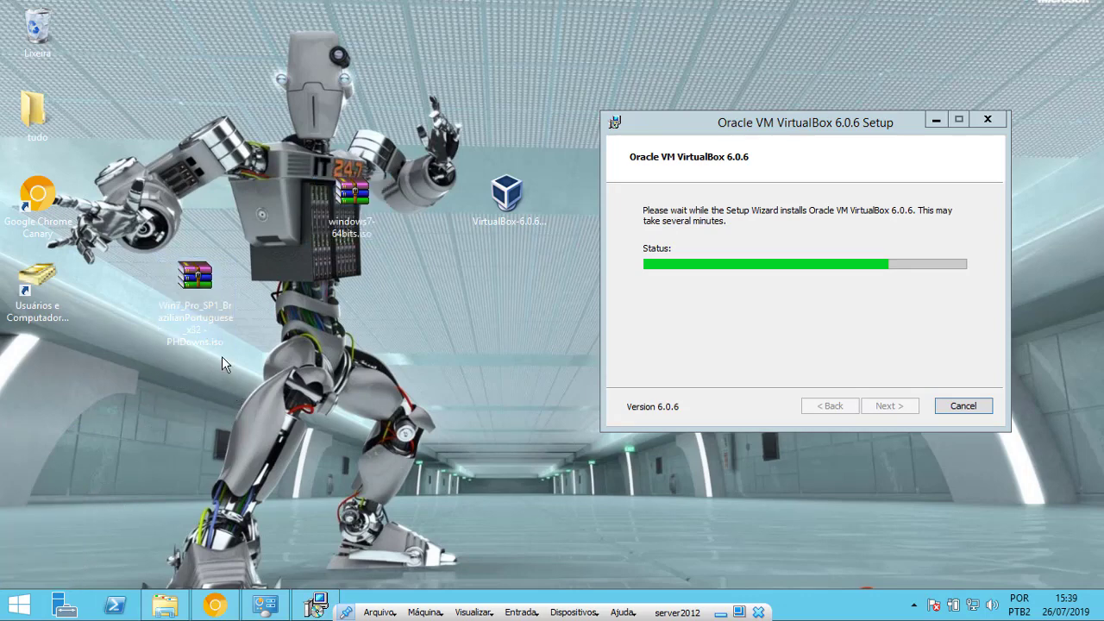
pyautogui.click(202, 425)
pyautogui.moveTo(179, 277); pyautogui.dragTo(205, 229)
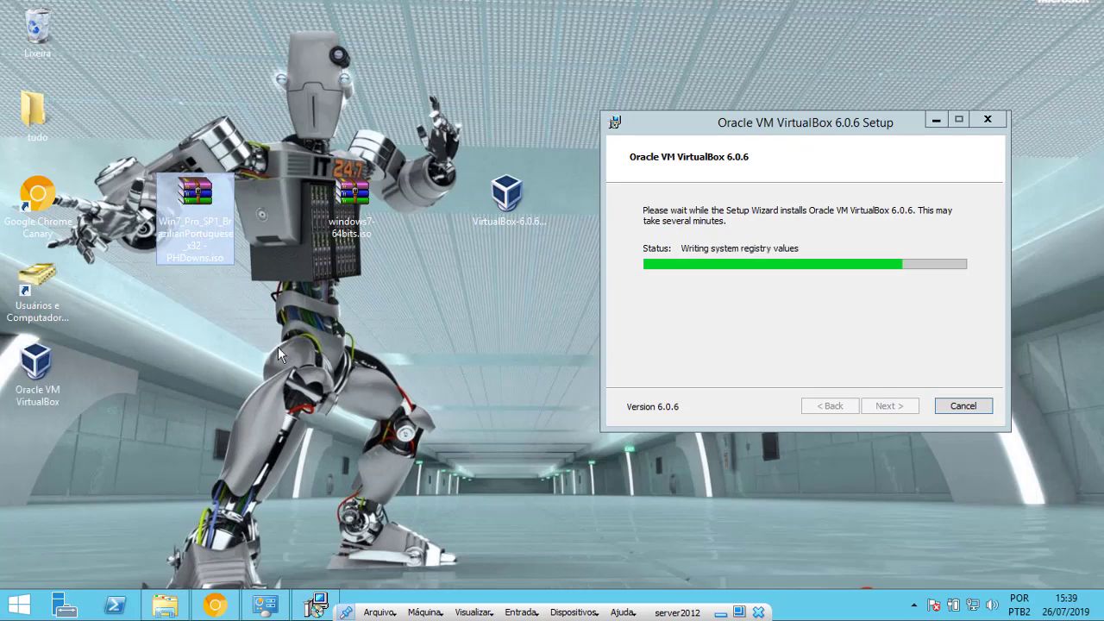
pyautogui.click(376, 385)
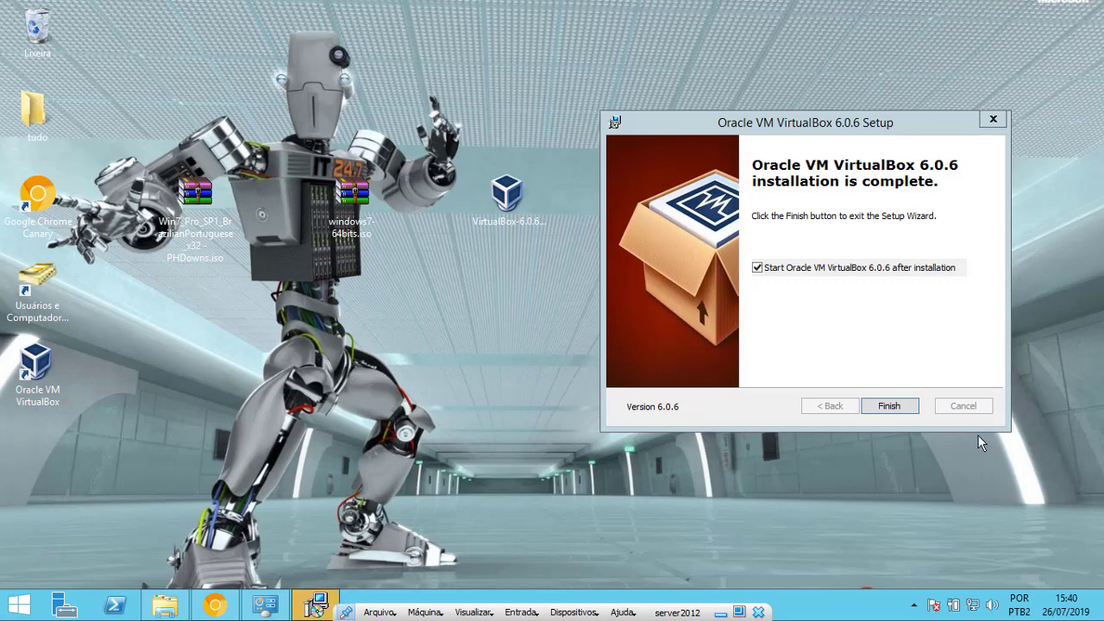
# - Finish the setup wizard, open Oracle VM VirtualBox and dismiss the new version notice
pyautogui.click(889, 407)
pyautogui.doubleClick(36, 371)
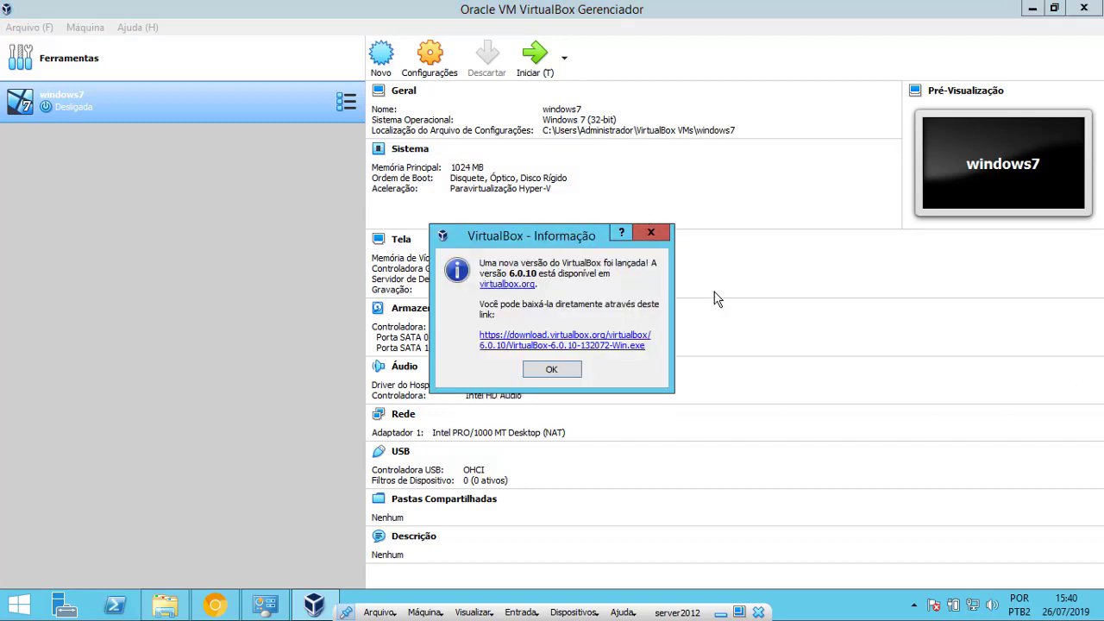
pyautogui.click(652, 233)
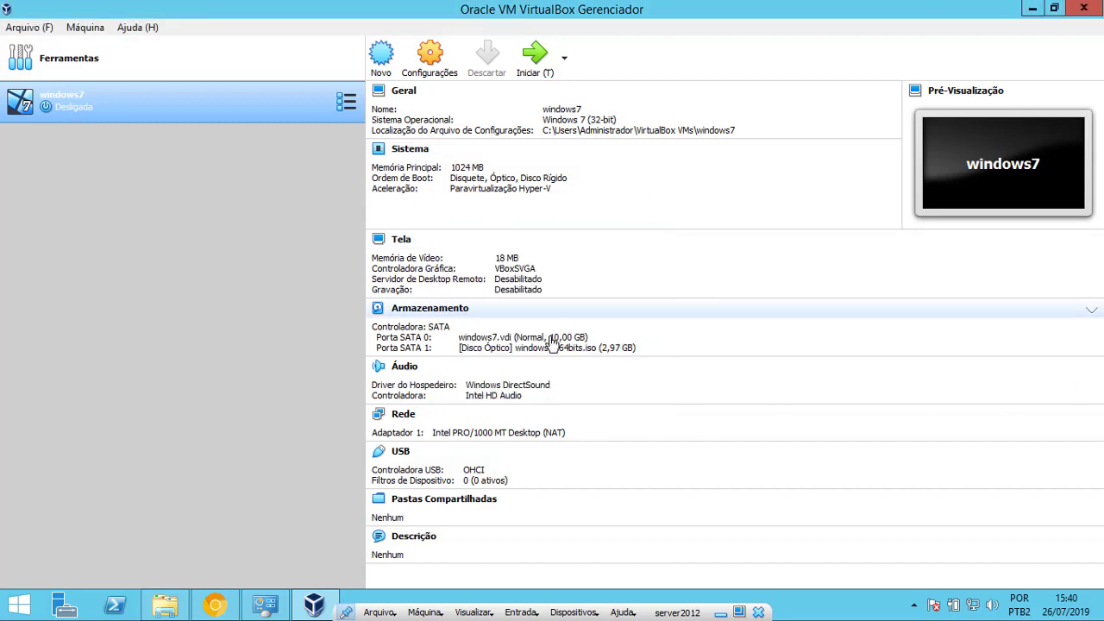
# - Remove the existing windows7 virtual machine together with all of its files
pyautogui.rightClick(85, 100)
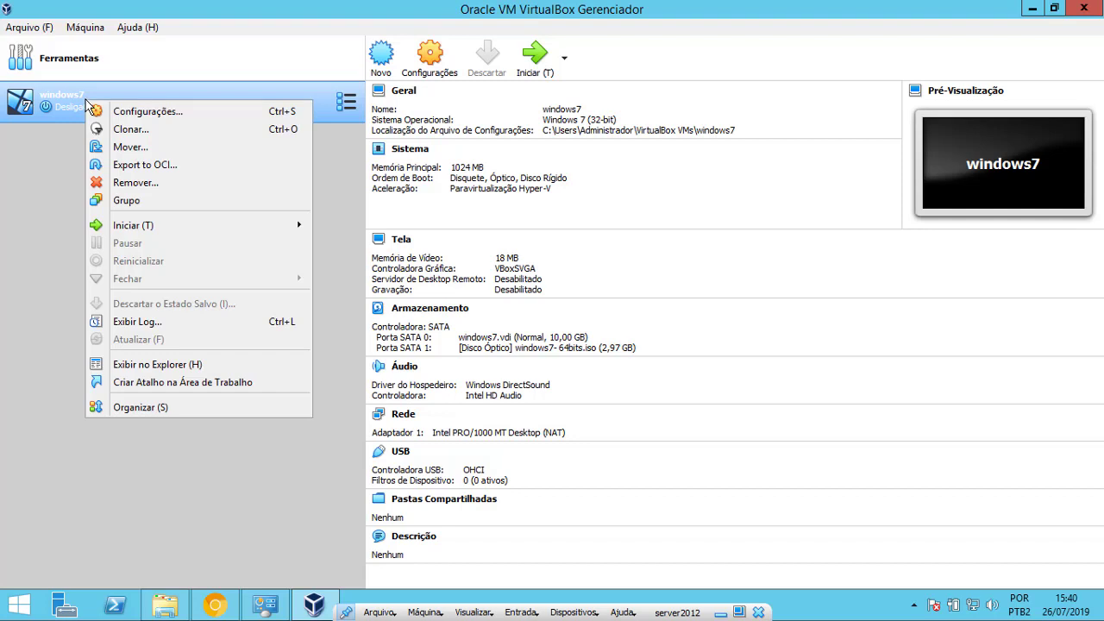
pyautogui.click(118, 179)
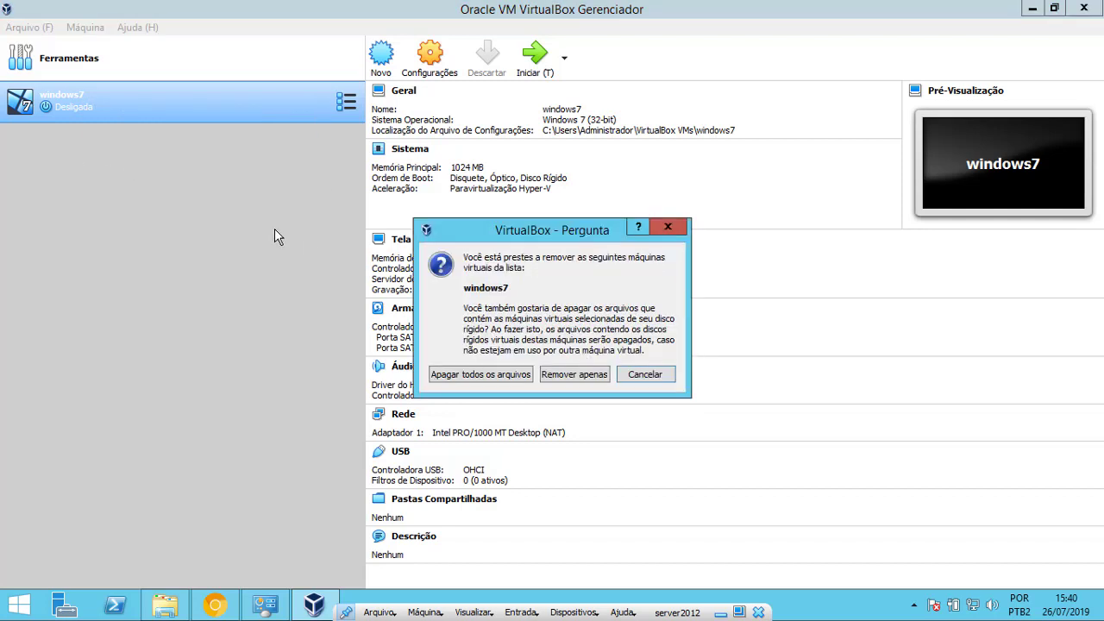
pyautogui.click(499, 375)
pyautogui.click(67, 67)
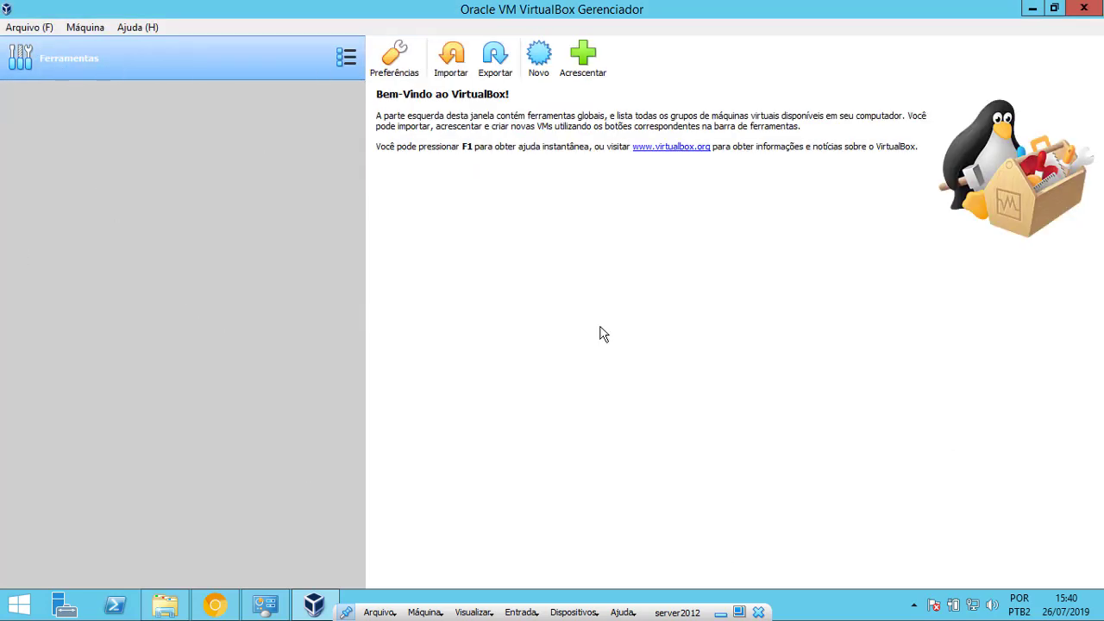
pyautogui.click(26, 30)
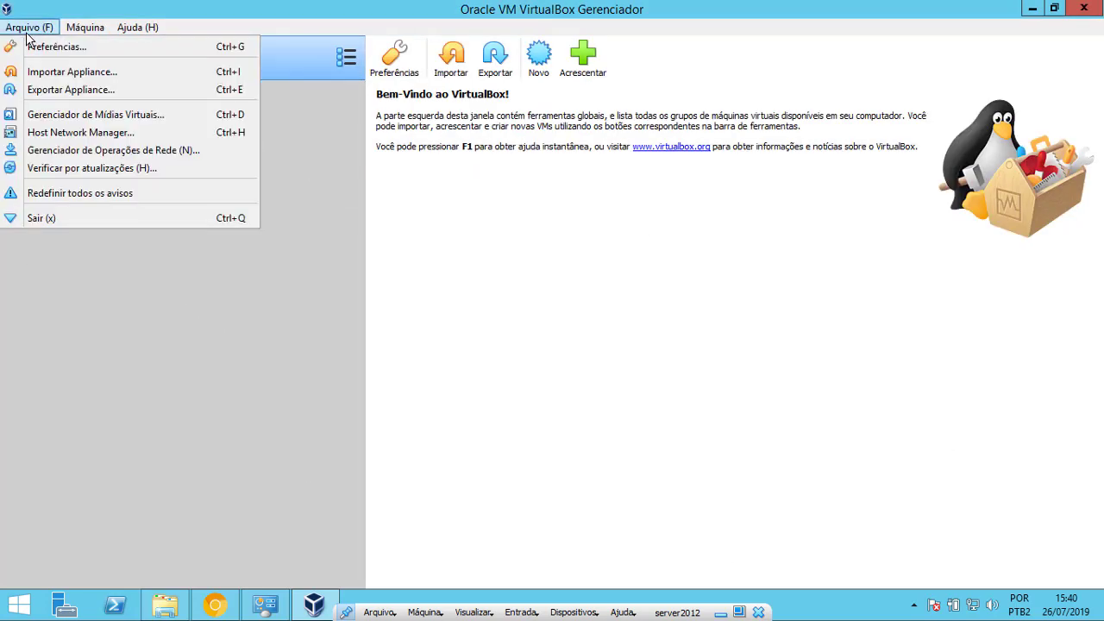
pyautogui.click(86, 31)
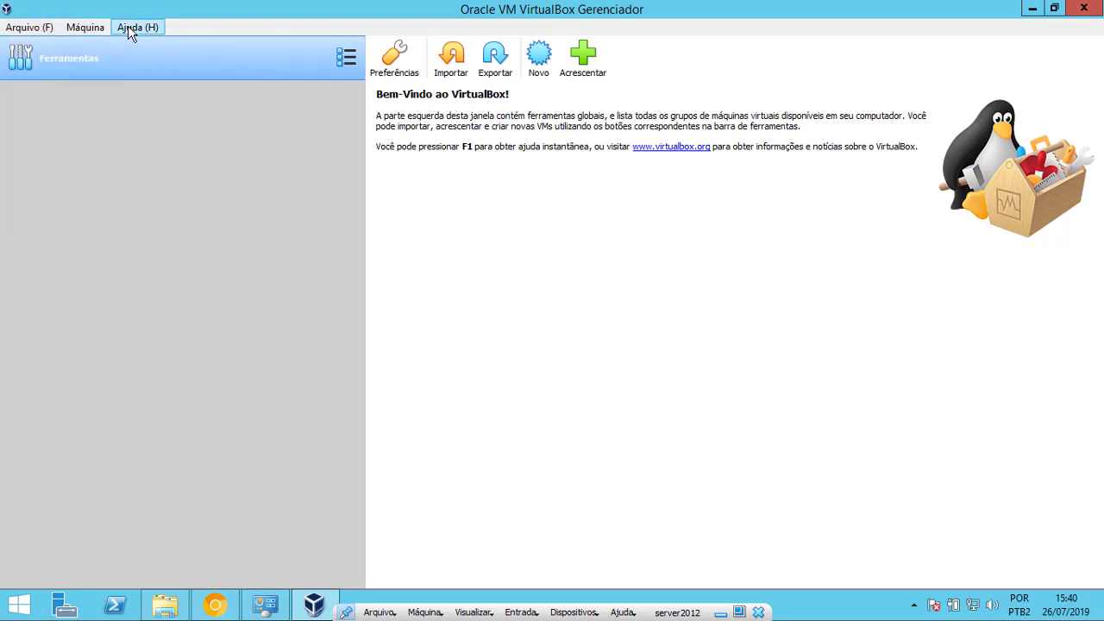
pyautogui.click(84, 31)
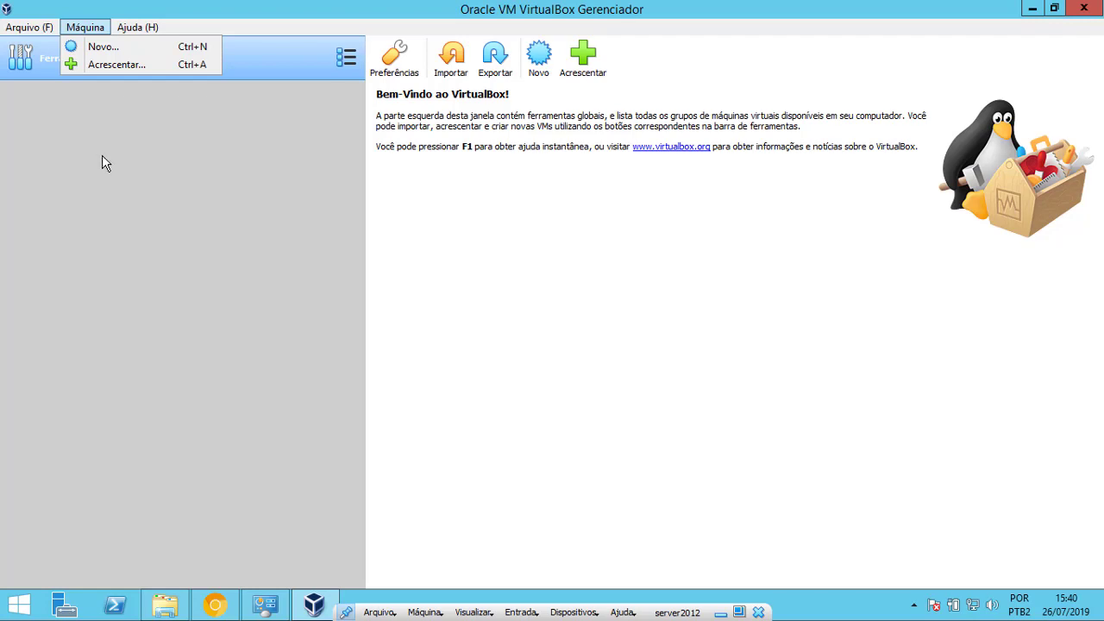
pyautogui.click(49, 106)
pyautogui.click(11, 28)
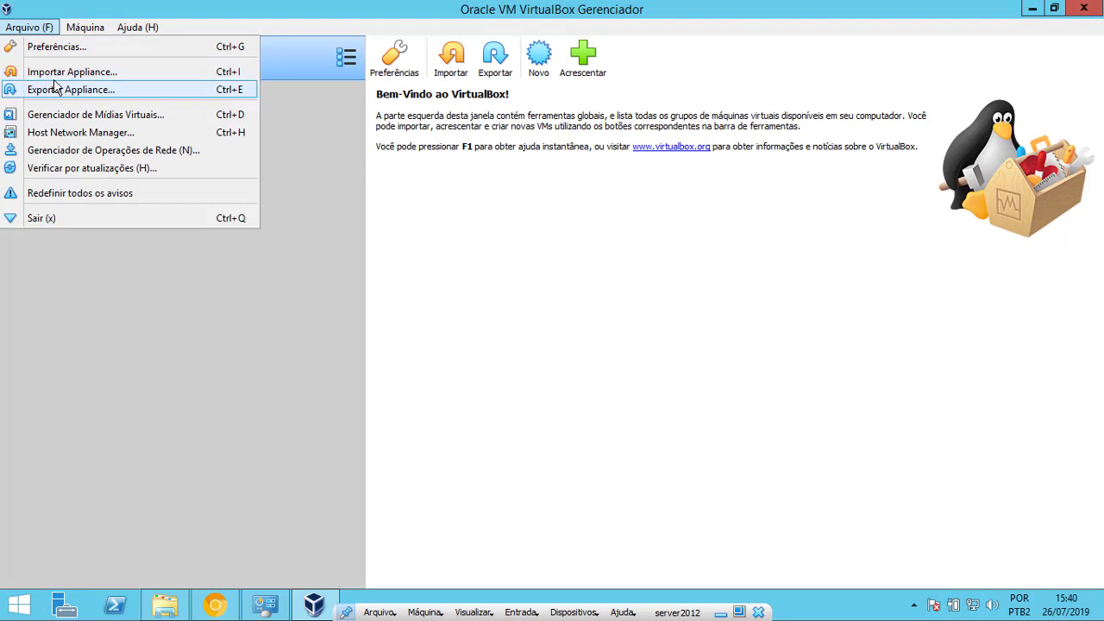
pyautogui.click(219, 316)
# - Start creating a new virtual machine and look through the available Windows versions, moving the wizard clear of the centre
pyautogui.click(87, 27)
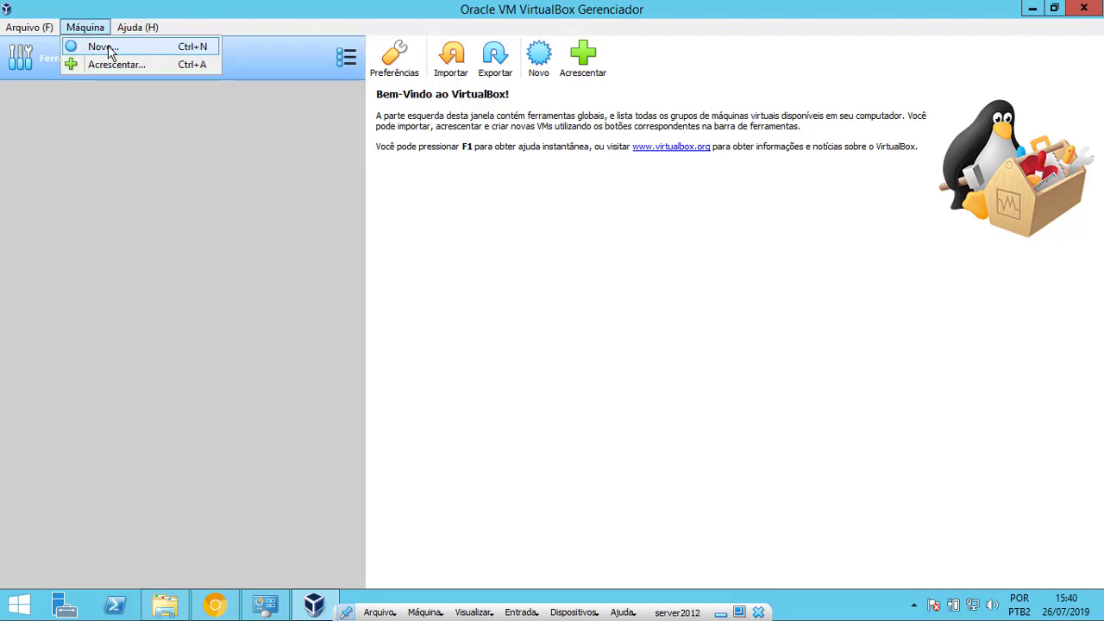
pyautogui.click(102, 47)
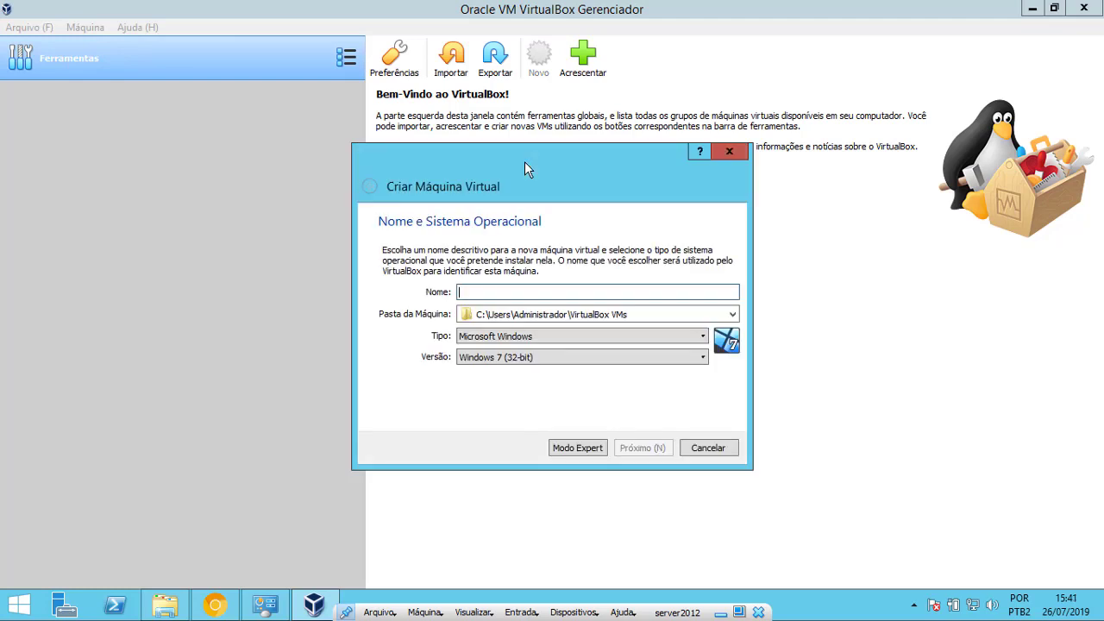
pyautogui.moveTo(521, 165); pyautogui.dragTo(595, 162)
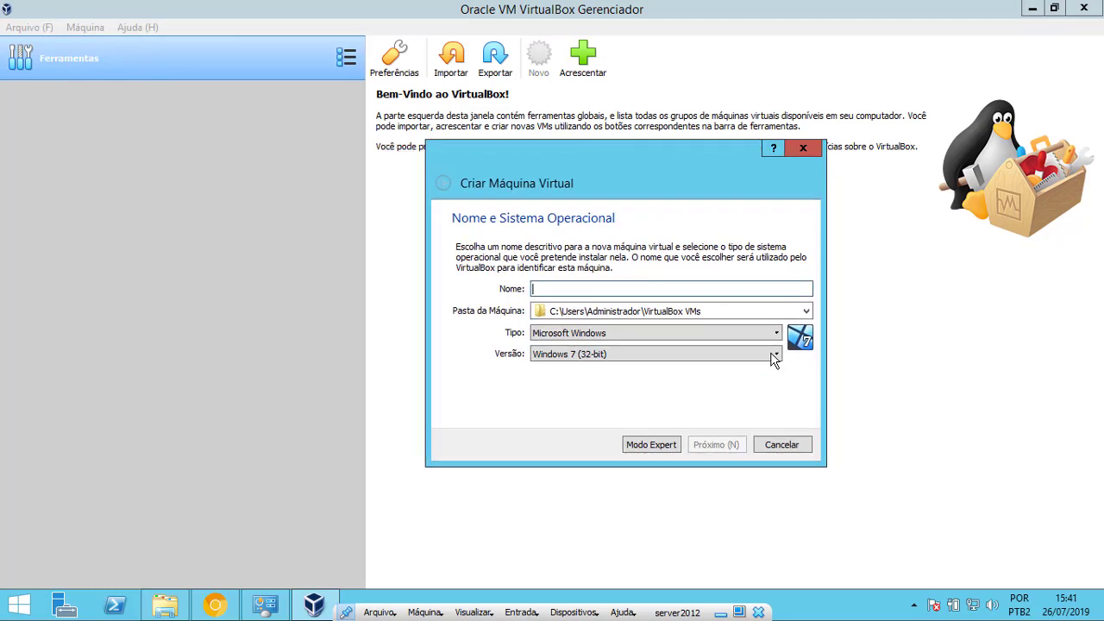
pyautogui.click(690, 355)
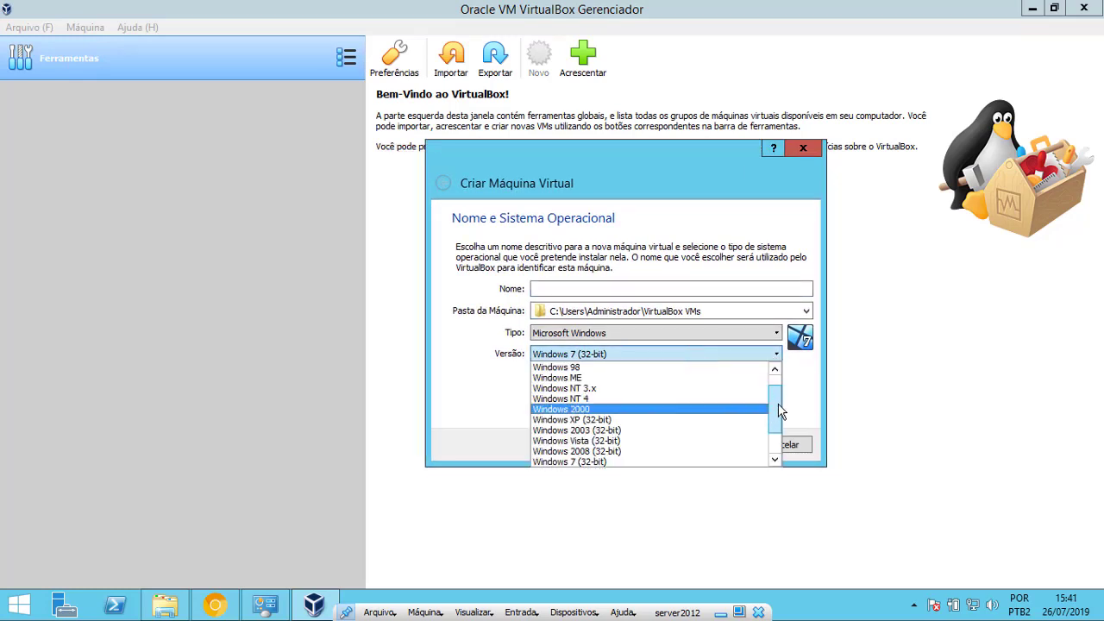
pyautogui.moveTo(783, 419); pyautogui.dragTo(783, 373)
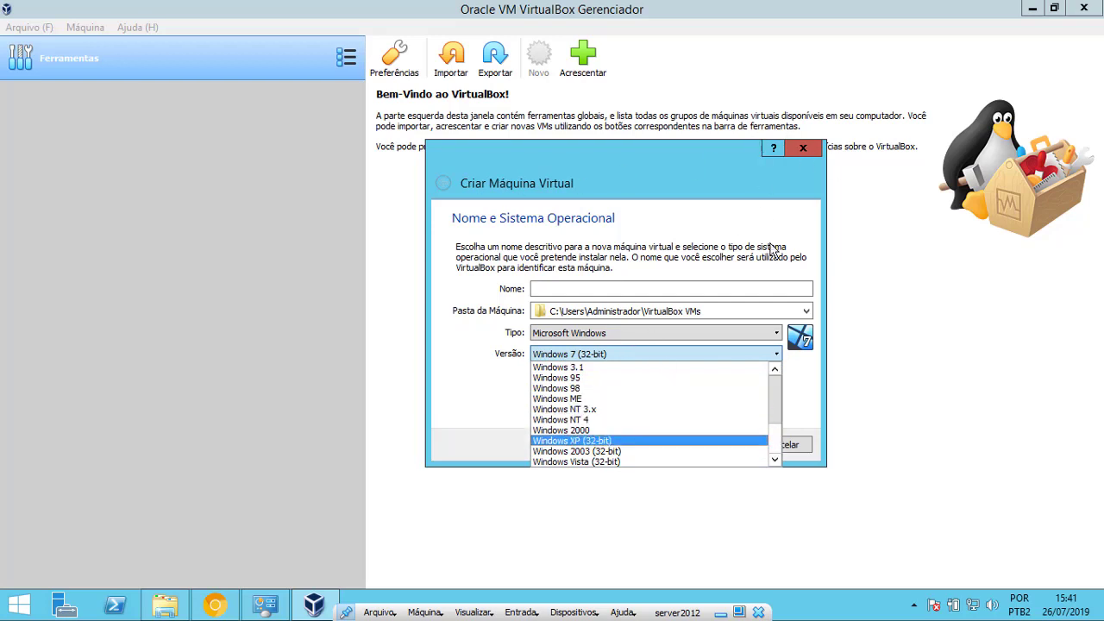
pyautogui.moveTo(705, 161); pyautogui.dragTo(591, 98)
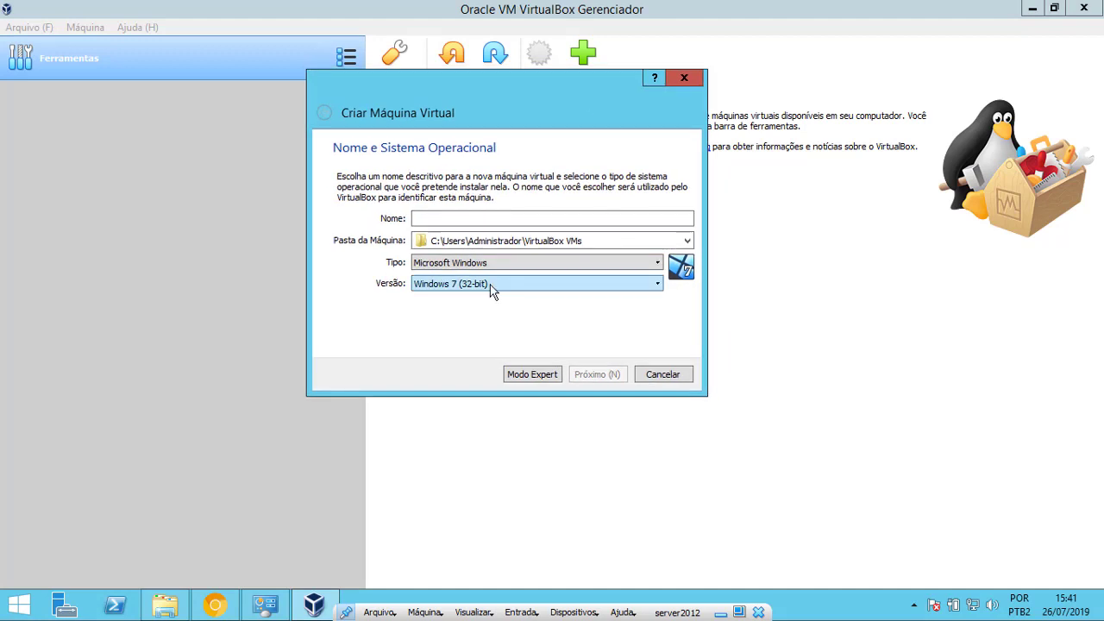
# - Name the machine windows7, keep the default VirtualBox VMs folder and Windows 7 (32-bit) version, and continue to the memory size
pyautogui.click(484, 221)
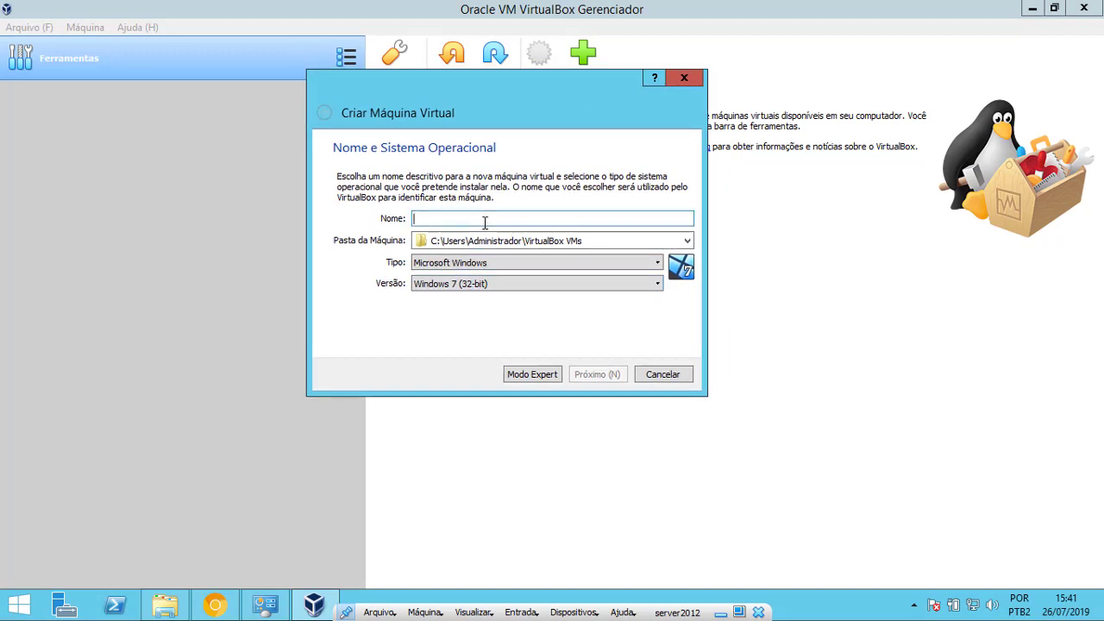
pyautogui.write('windows7')
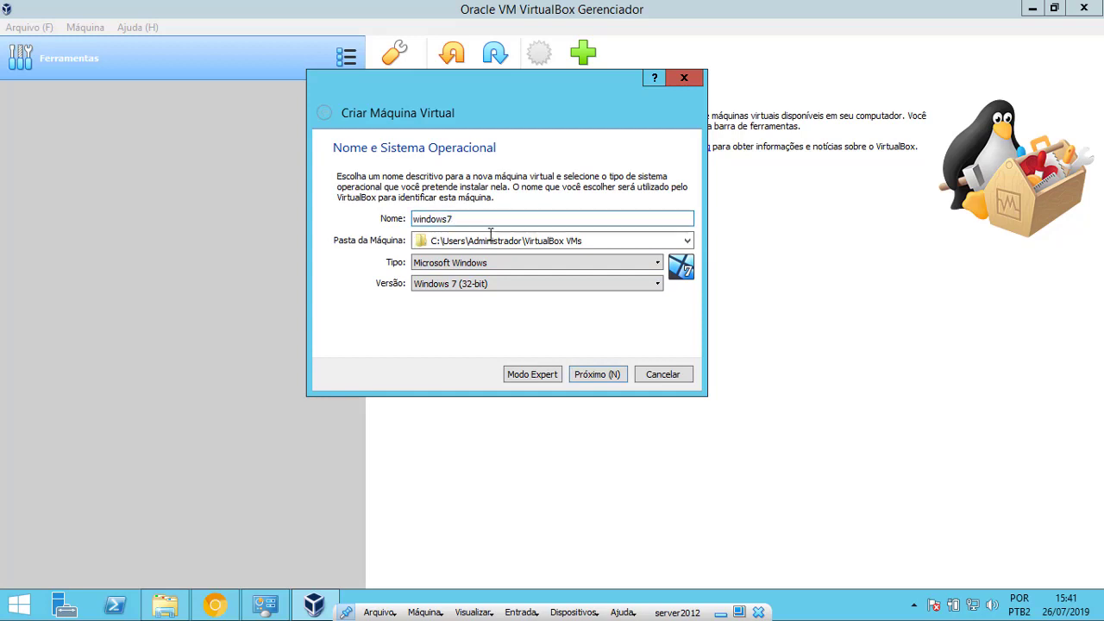
pyautogui.click(687, 242)
pyautogui.click(687, 241)
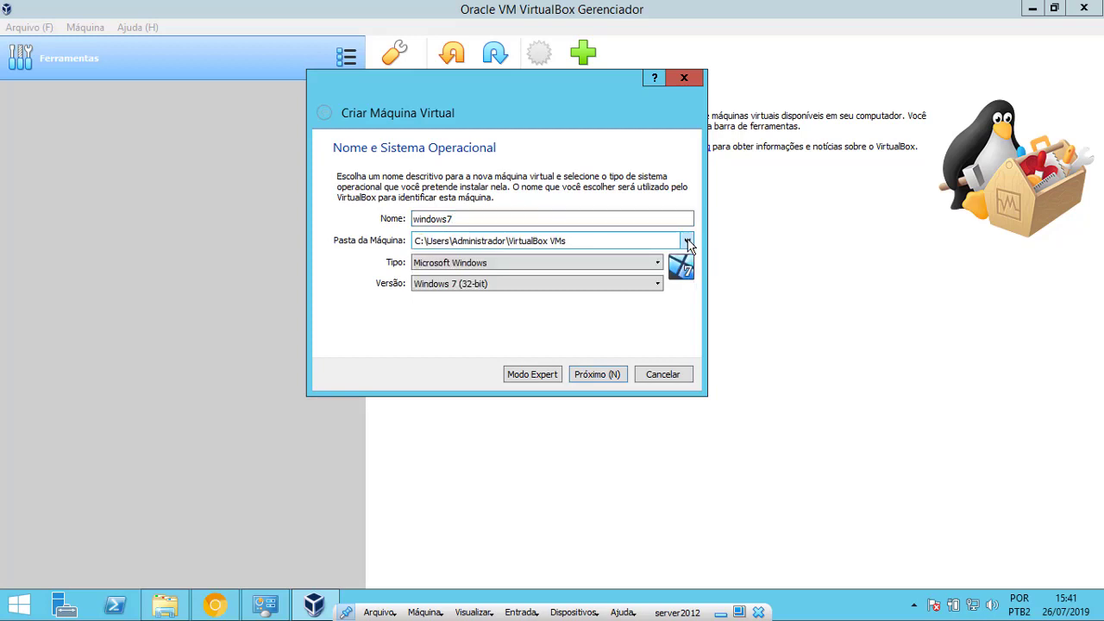
pyautogui.click(440, 271)
pyautogui.click(445, 274)
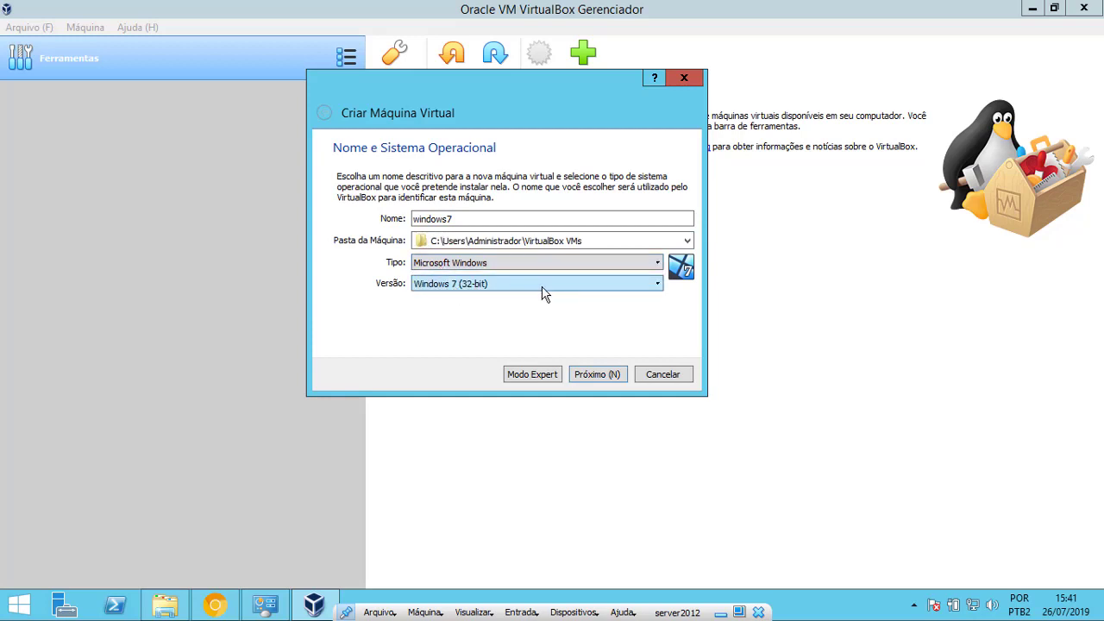
pyautogui.click(602, 369)
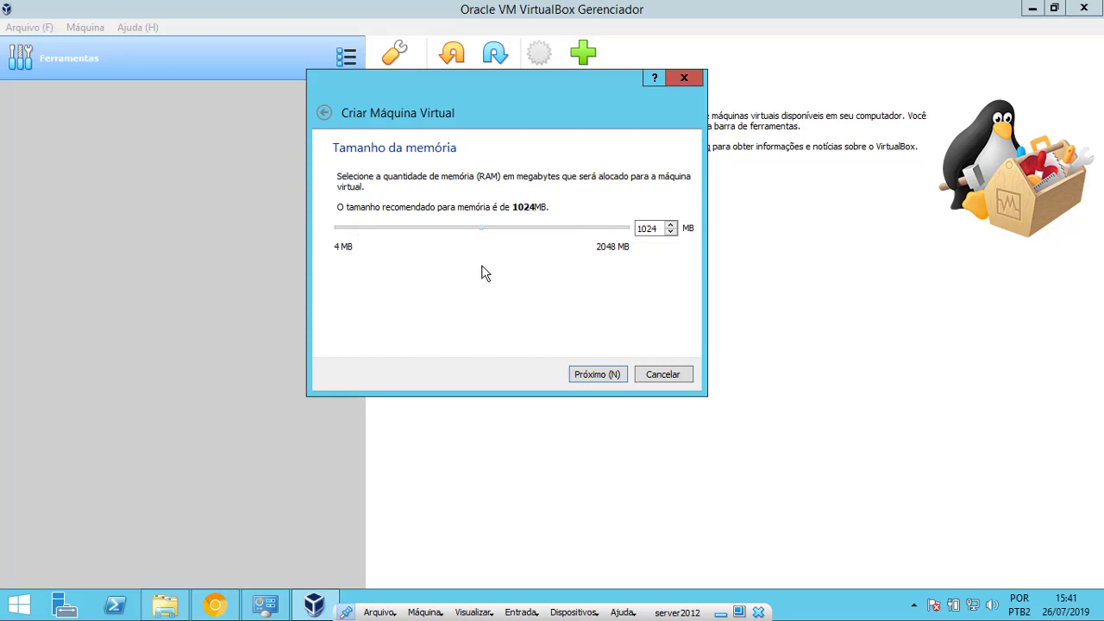
# - Allocate 1024 MB of memory to the virtual machine and continue to the hard disk options
pyautogui.click(541, 228)
pyautogui.press('Tab')
pyautogui.write('1')
pyautogui.click(597, 375)
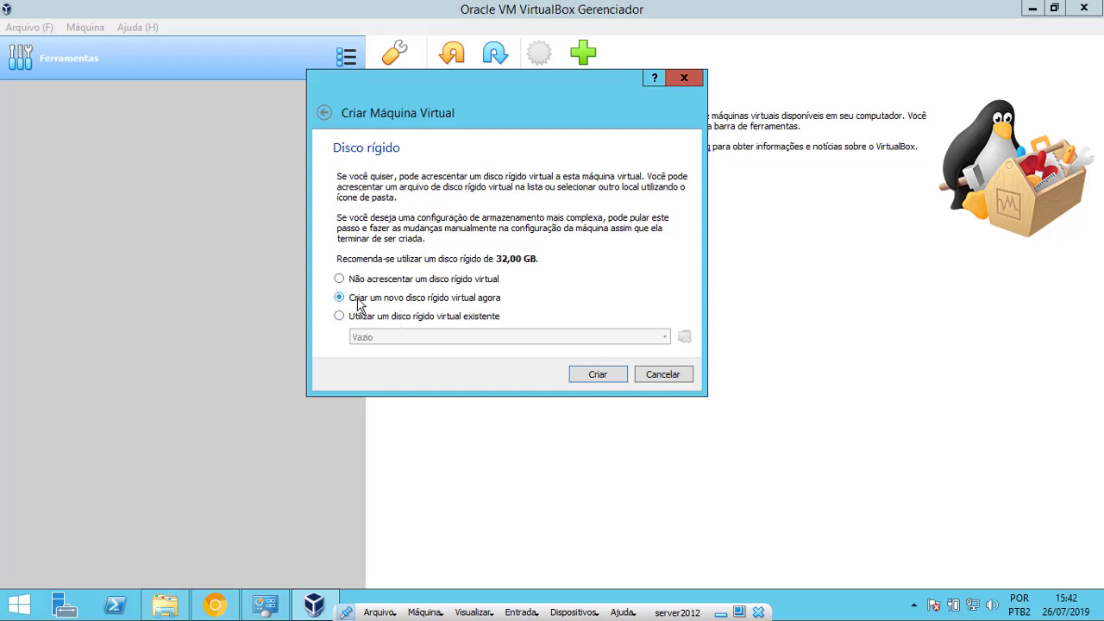
# - Choose to create a new virtual hard disk of type VDI with dynamically allocated storage
pyautogui.click(598, 375)
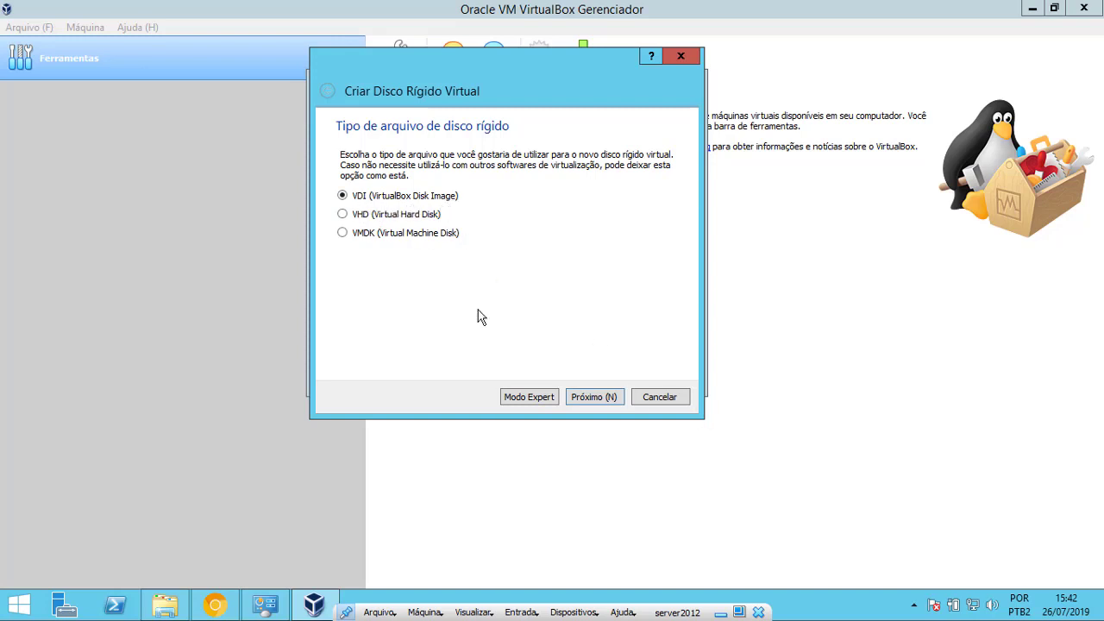
pyautogui.click(595, 398)
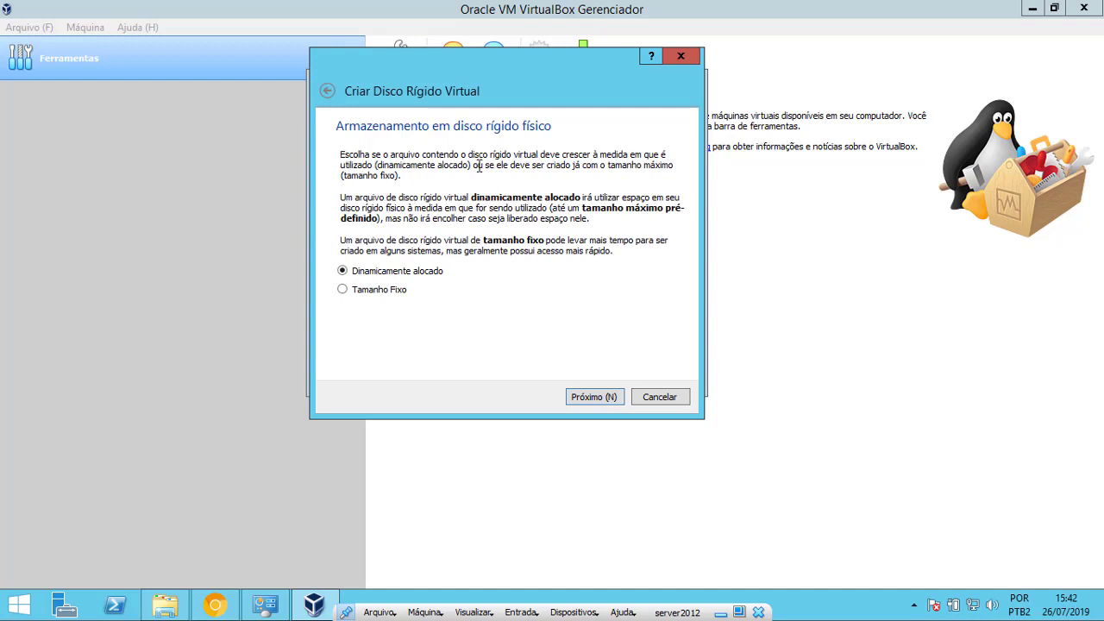
pyautogui.click(345, 291)
pyautogui.click(344, 273)
pyautogui.click(584, 398)
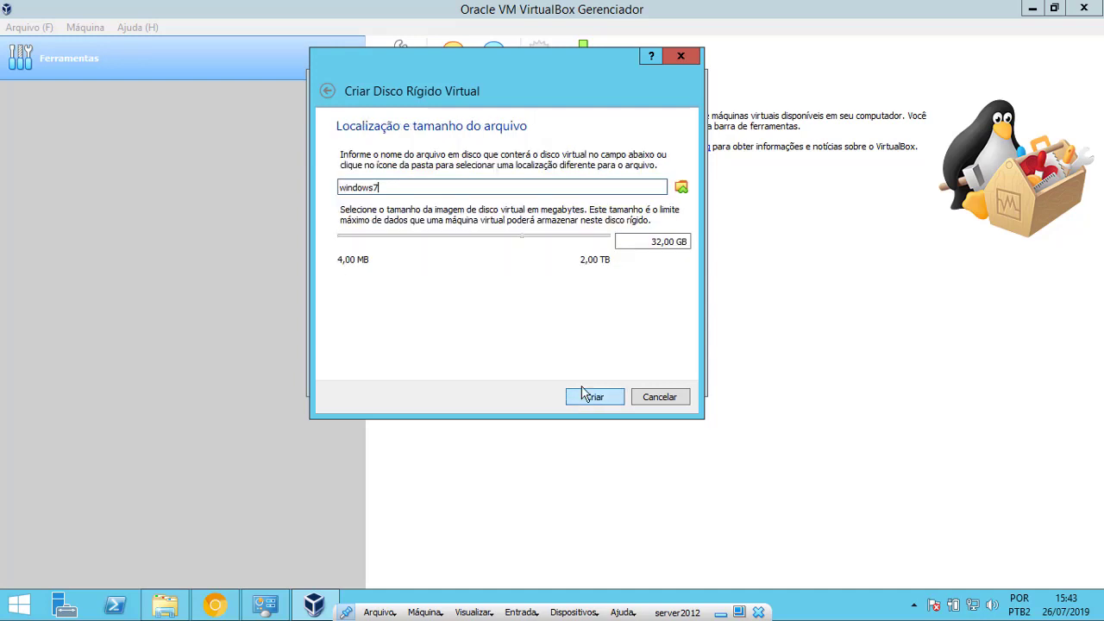
# - Set the virtual disk windows7 to 10 GB and create it
pyautogui.click(657, 241)
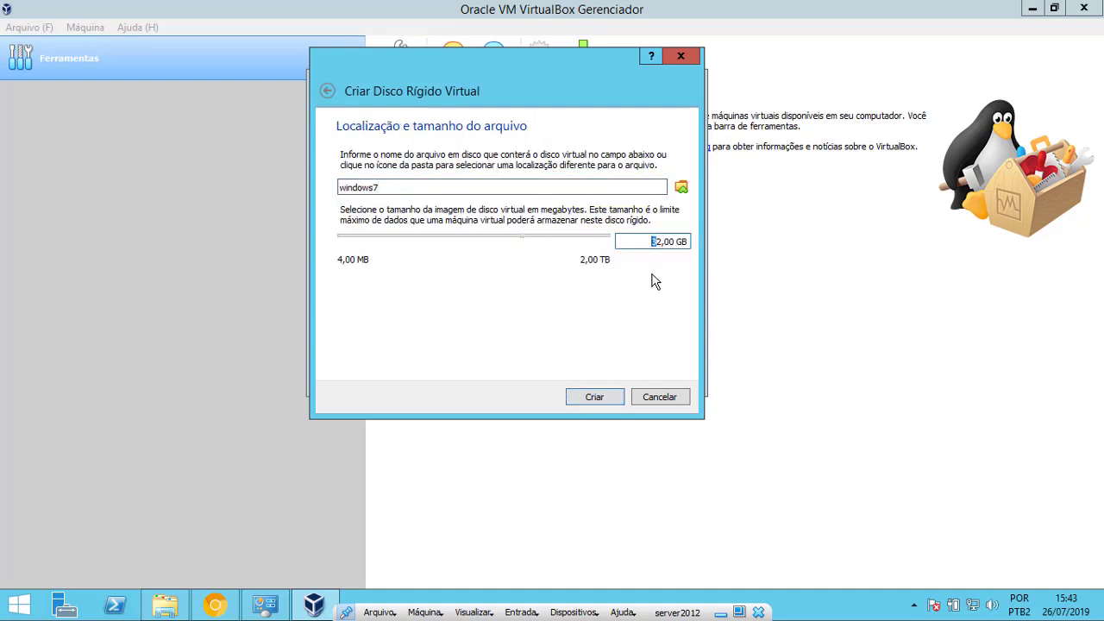
pyautogui.press('Delete')
pyautogui.press('Delete')
pyautogui.press('Delete')
pyautogui.write('10')
pyautogui.click(606, 397)
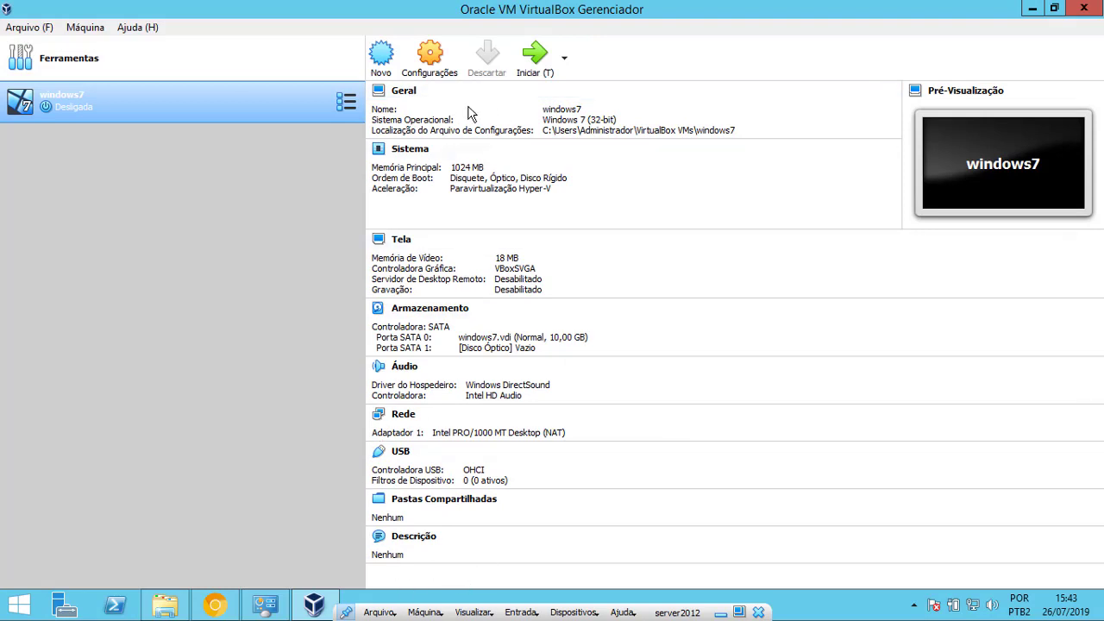
# - Open the windows7 machine's settings and exclude the floppy drive (Disquete) from the boot order
pyautogui.click(431, 58)
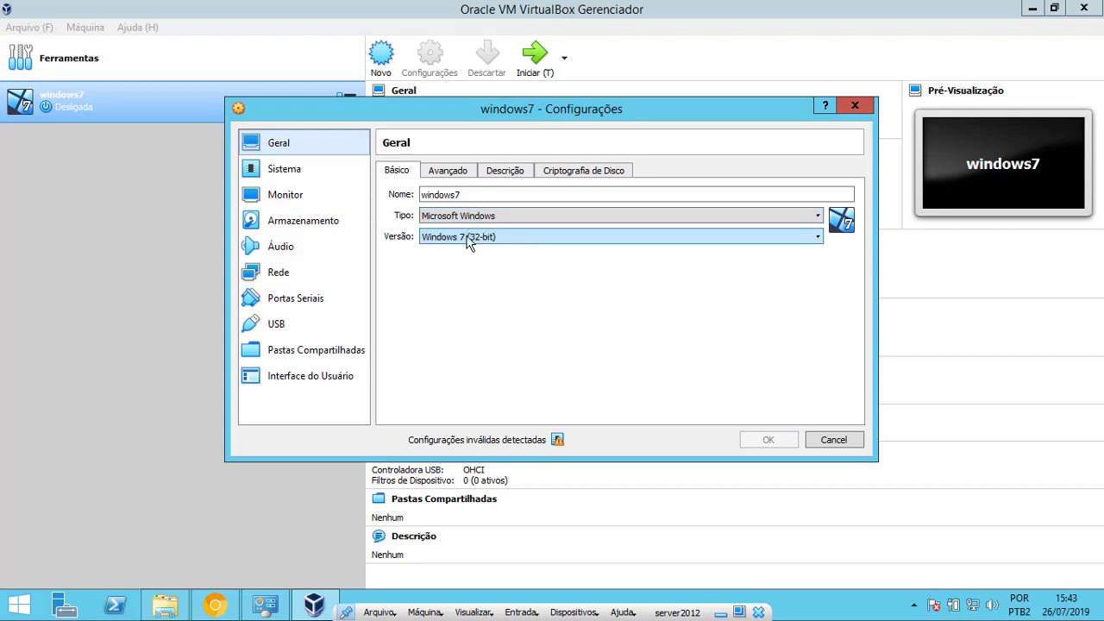
pyautogui.click(296, 170)
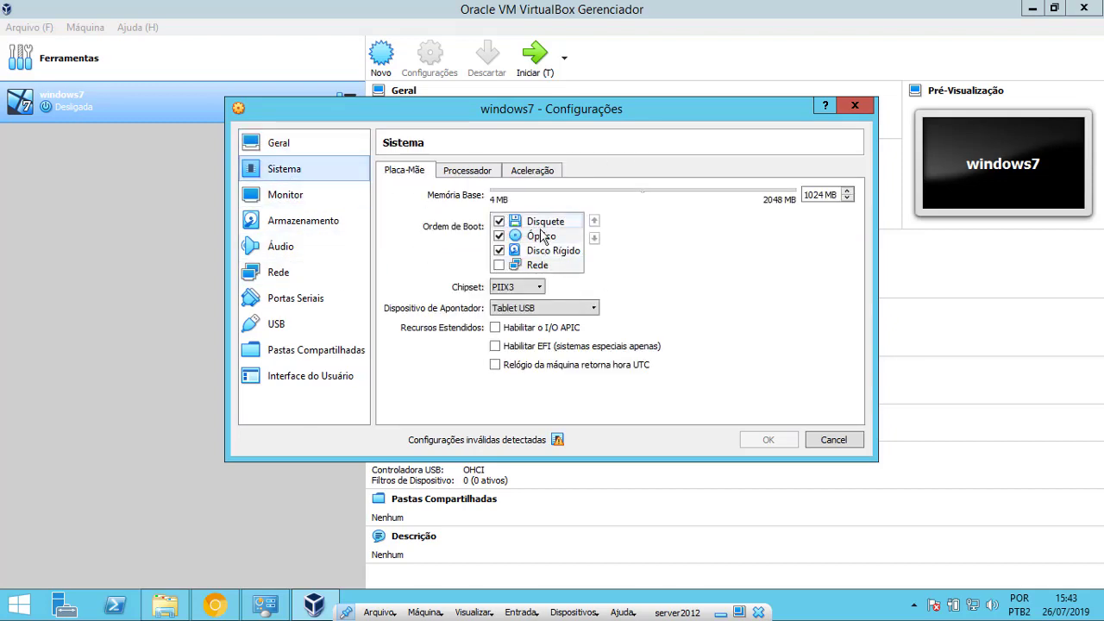
pyautogui.click(498, 221)
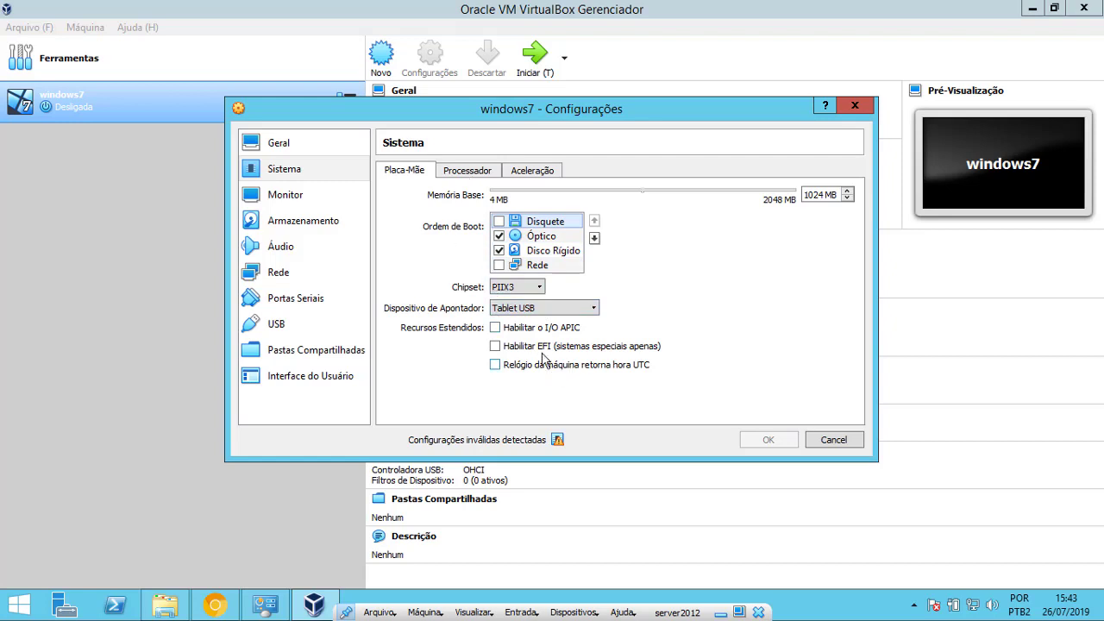
# - Review the machine's processor, acceleration, display, remote display, storage and audio settings
pyautogui.click(460, 173)
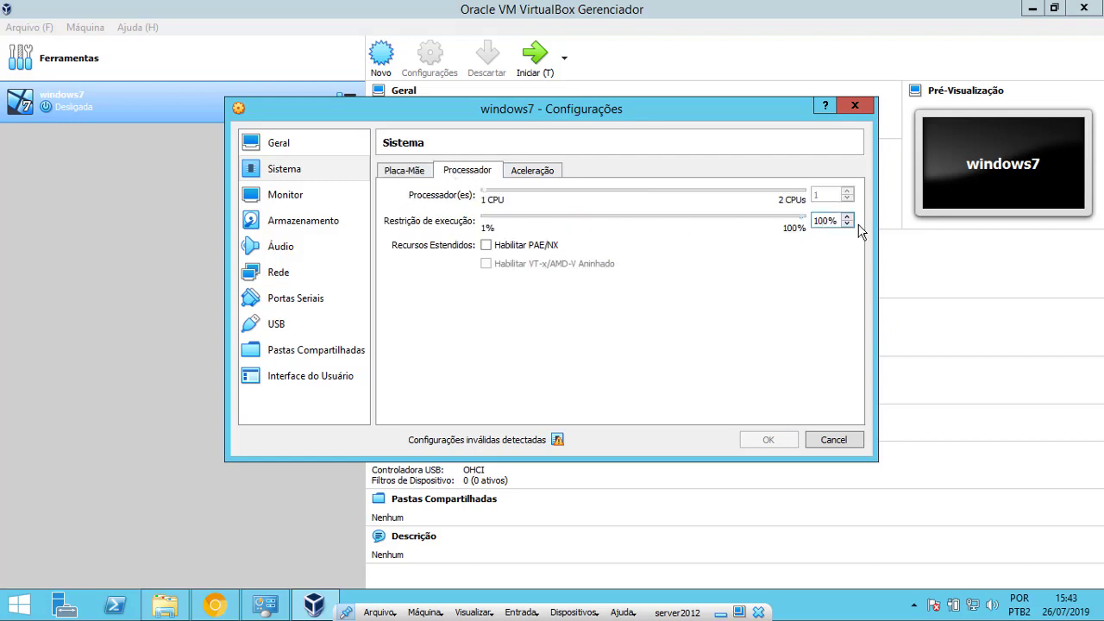
pyautogui.click(536, 171)
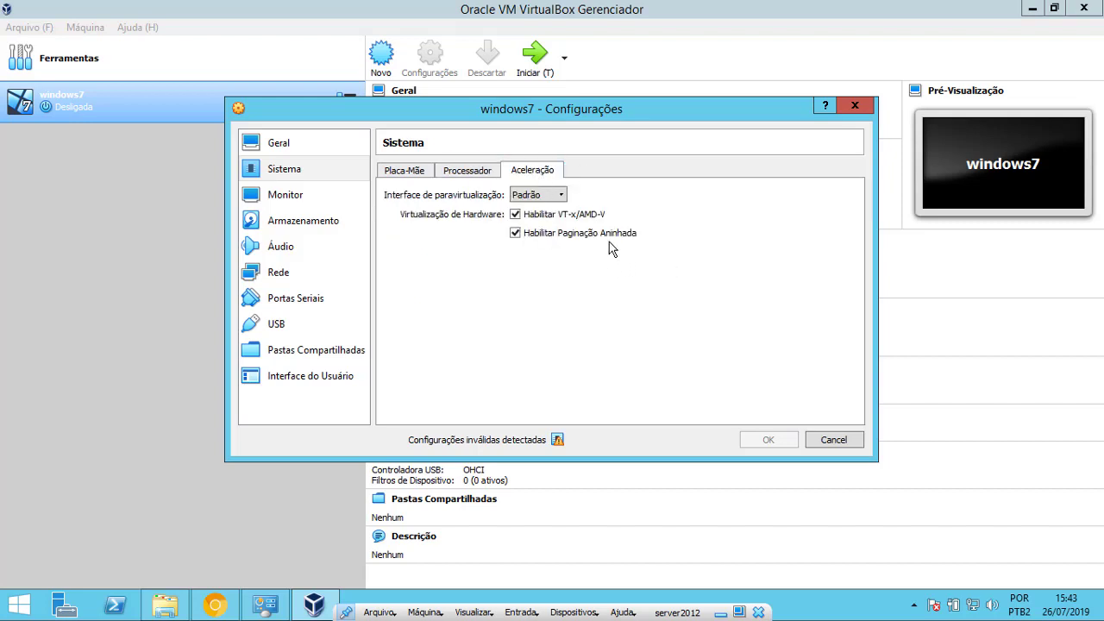
pyautogui.click(306, 197)
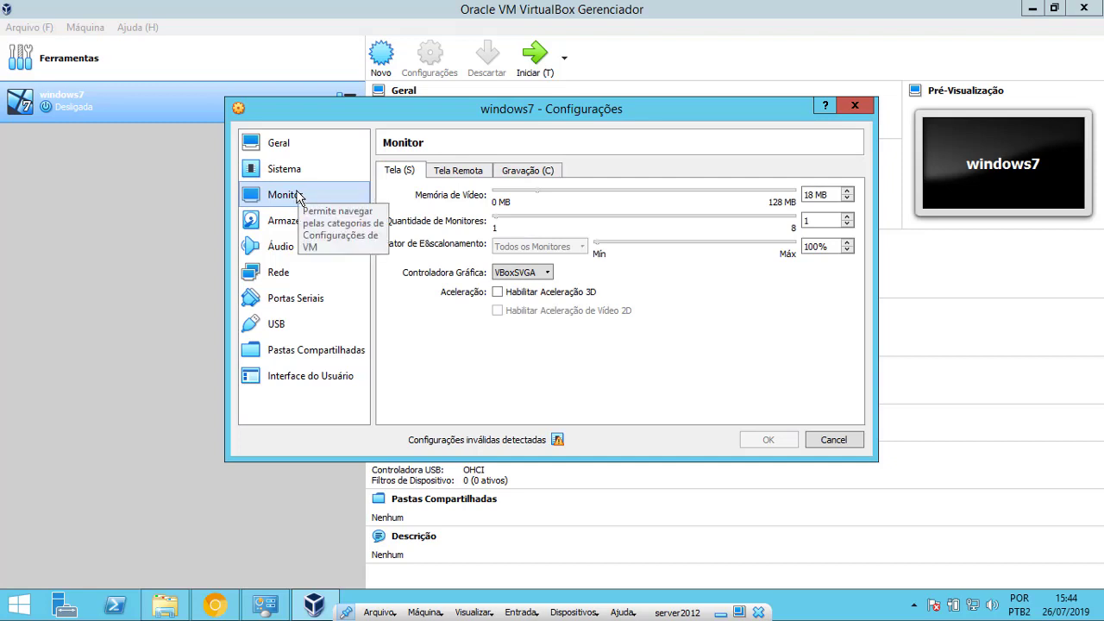
pyautogui.click(453, 173)
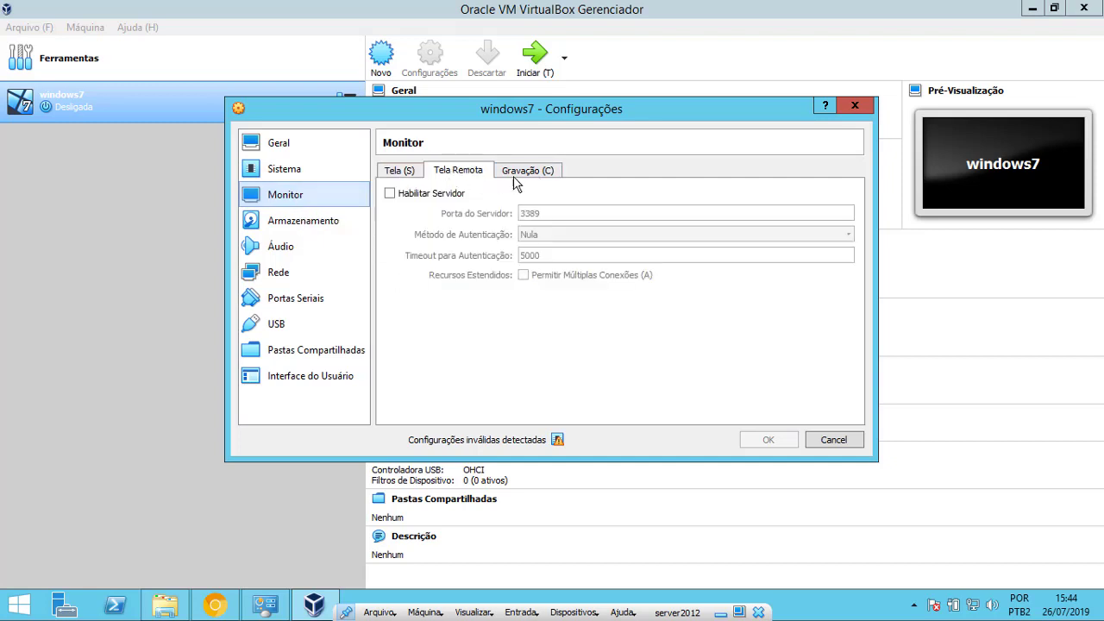
pyautogui.click(291, 226)
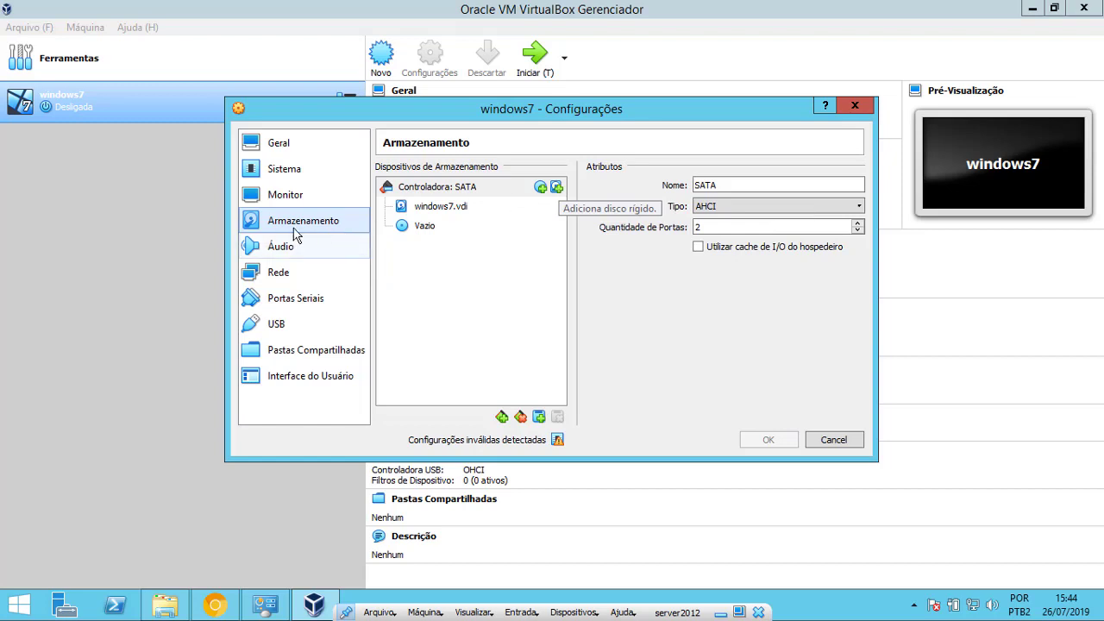
pyautogui.click(277, 250)
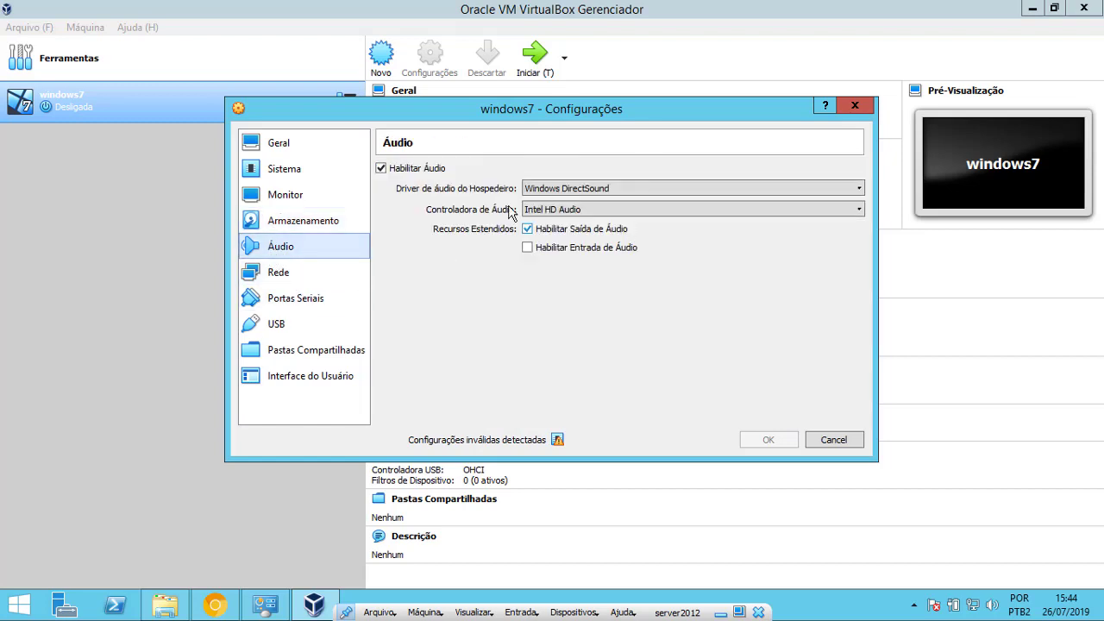
# - Review the machine's network connection modes and shared folders, and close the settings without saving
pyautogui.click(287, 276)
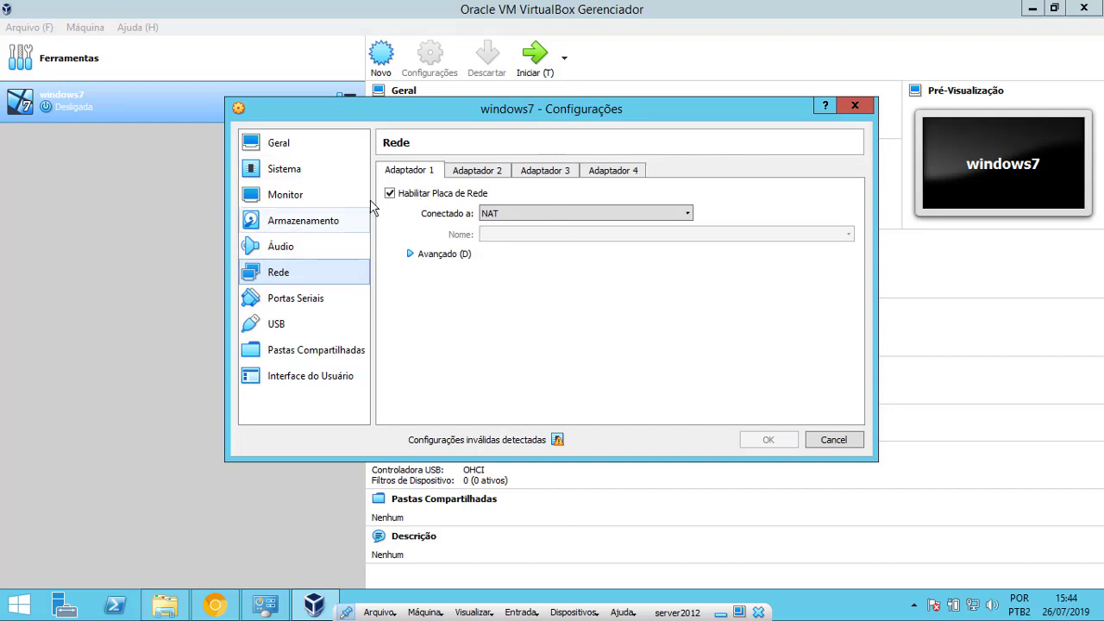
pyautogui.click(628, 216)
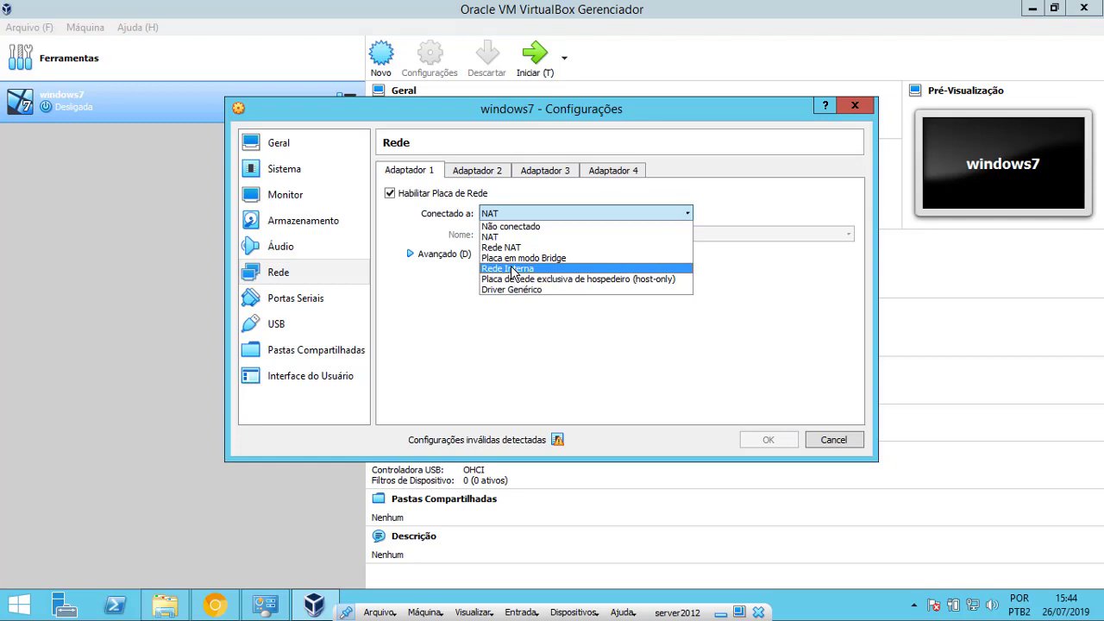
pyautogui.click(452, 343)
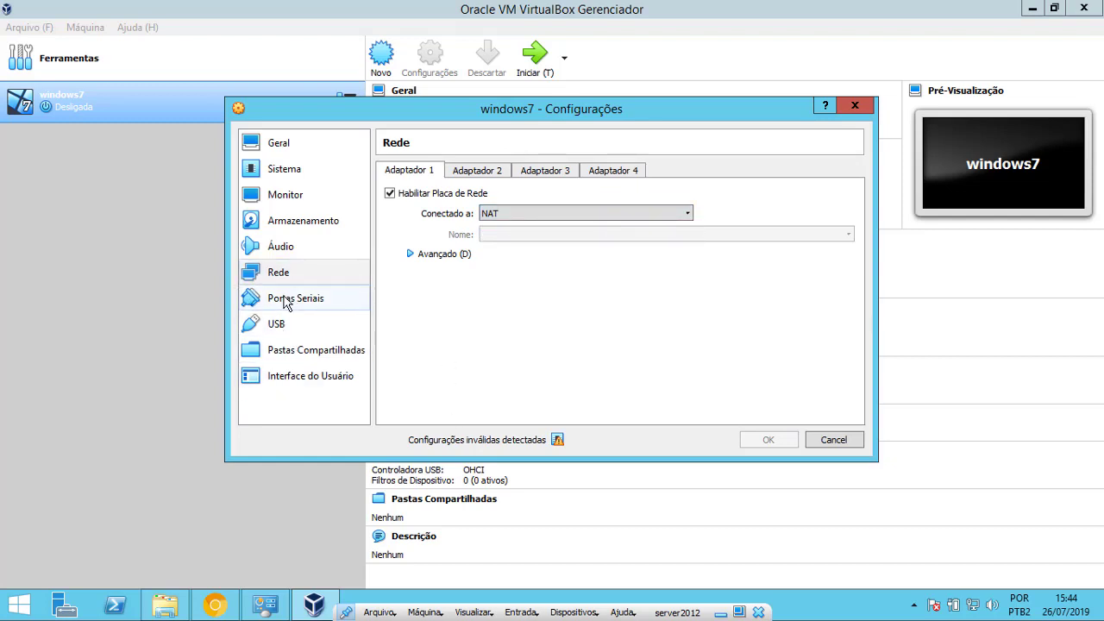
pyautogui.click(310, 351)
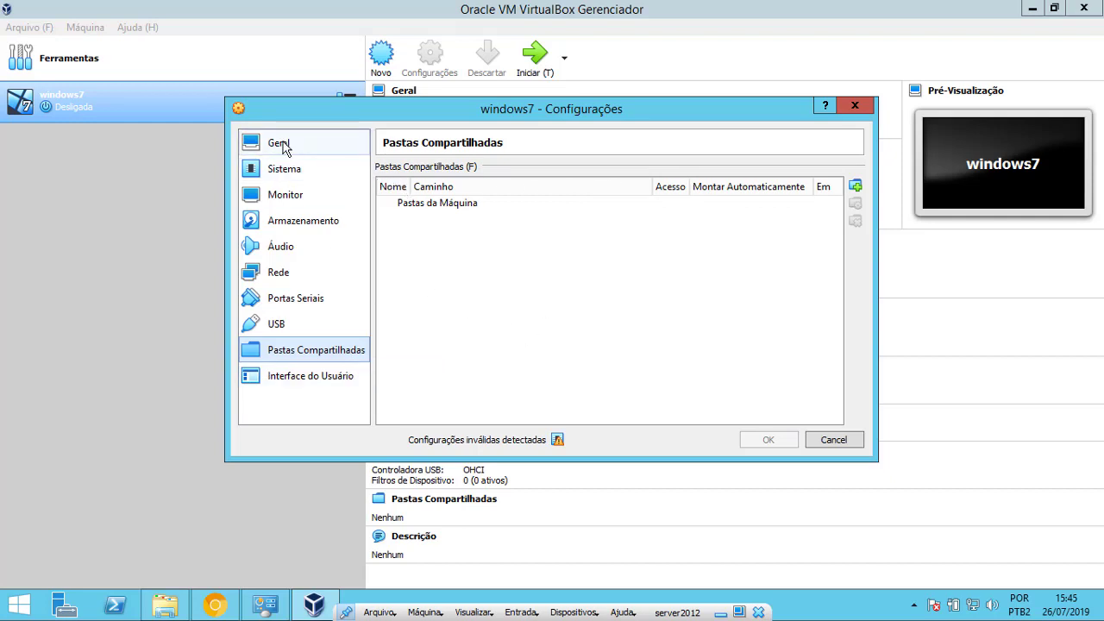
pyautogui.click(855, 106)
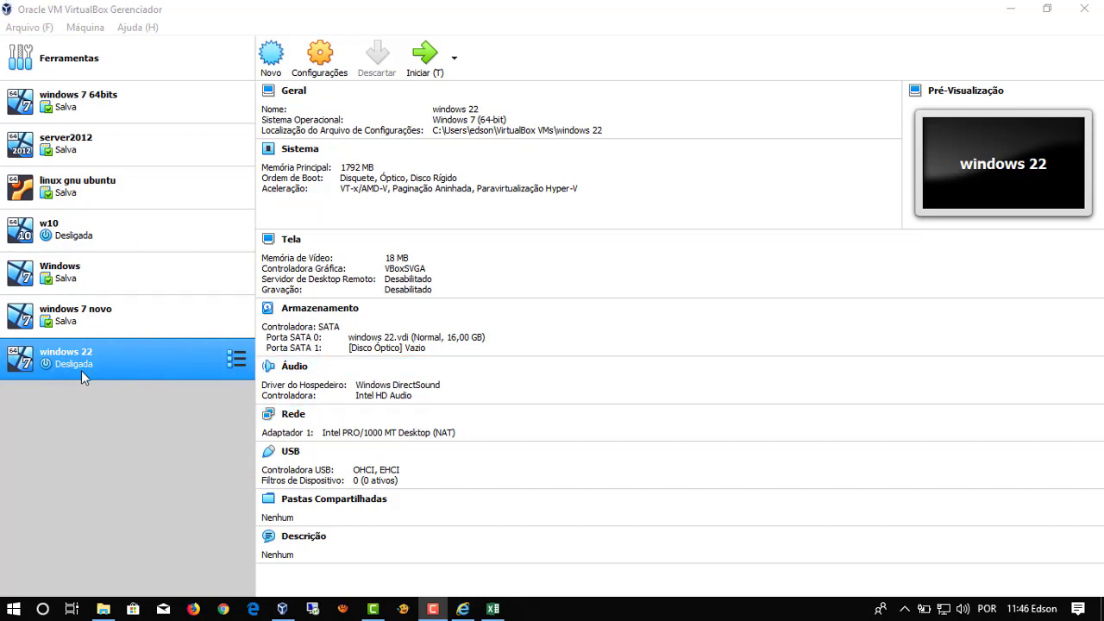
# - Remove the windows 22 virtual machine and delete all its files from the disk
pyautogui.click(81, 31)
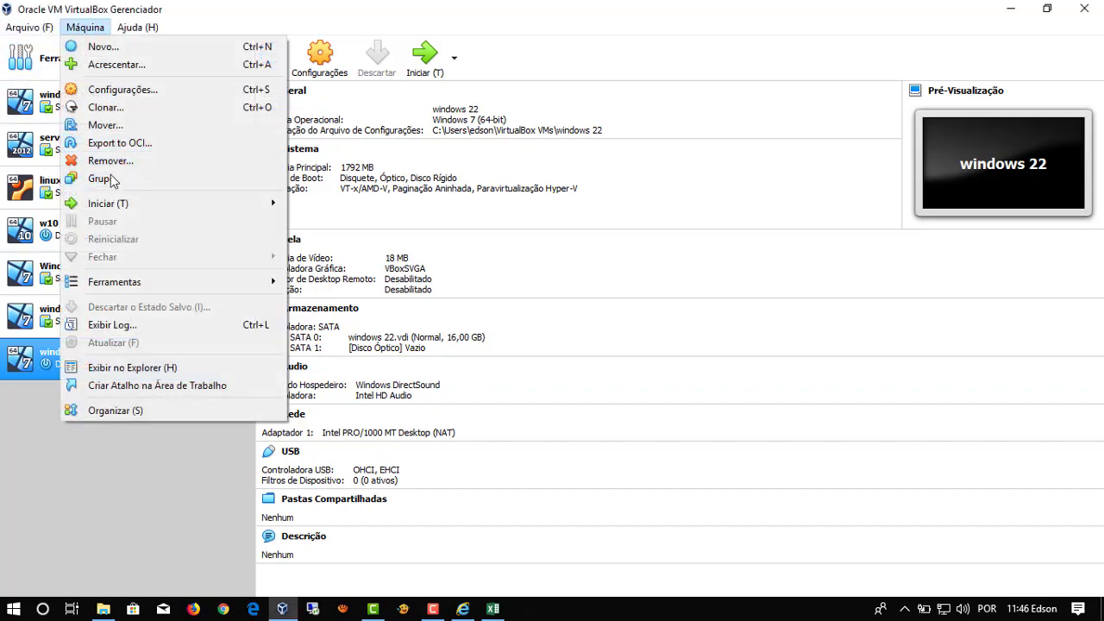
pyautogui.click(73, 428)
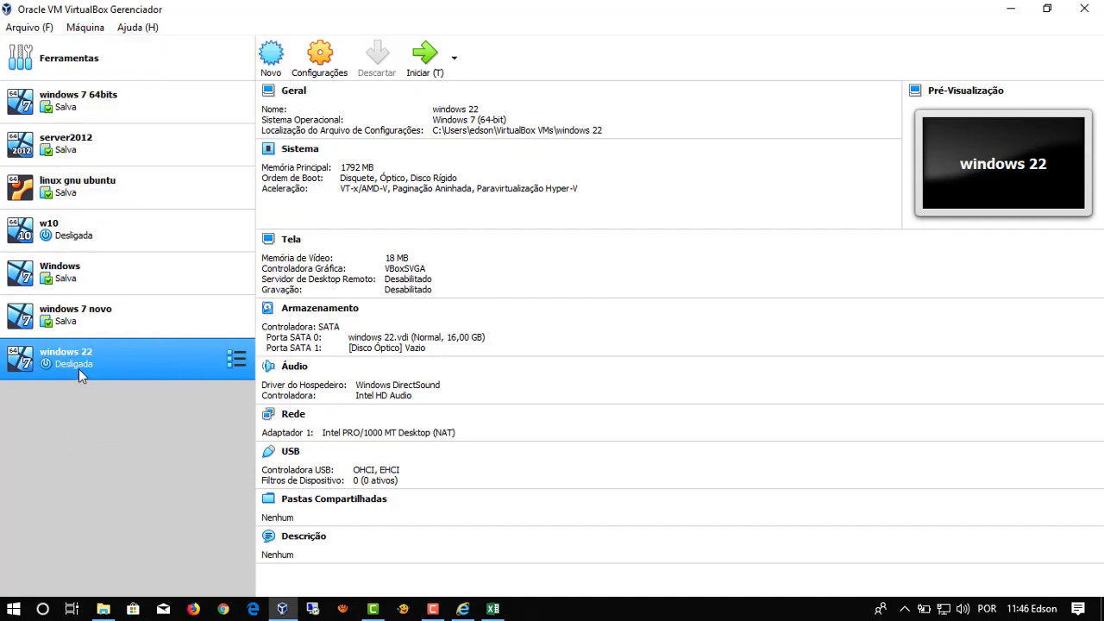
pyautogui.rightClick(79, 368)
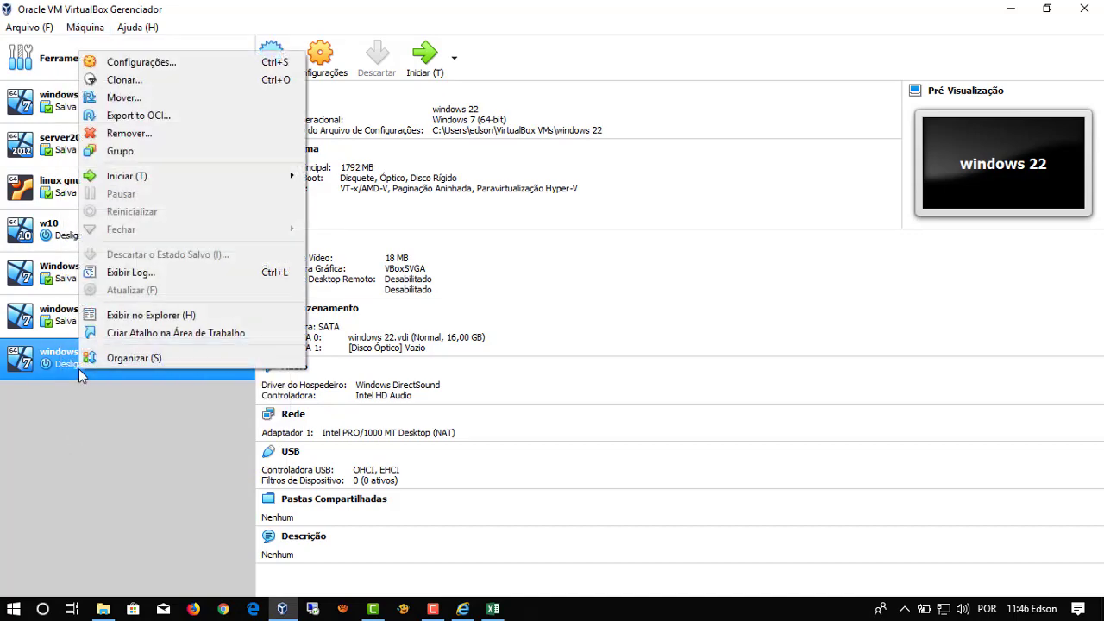
pyautogui.click(110, 135)
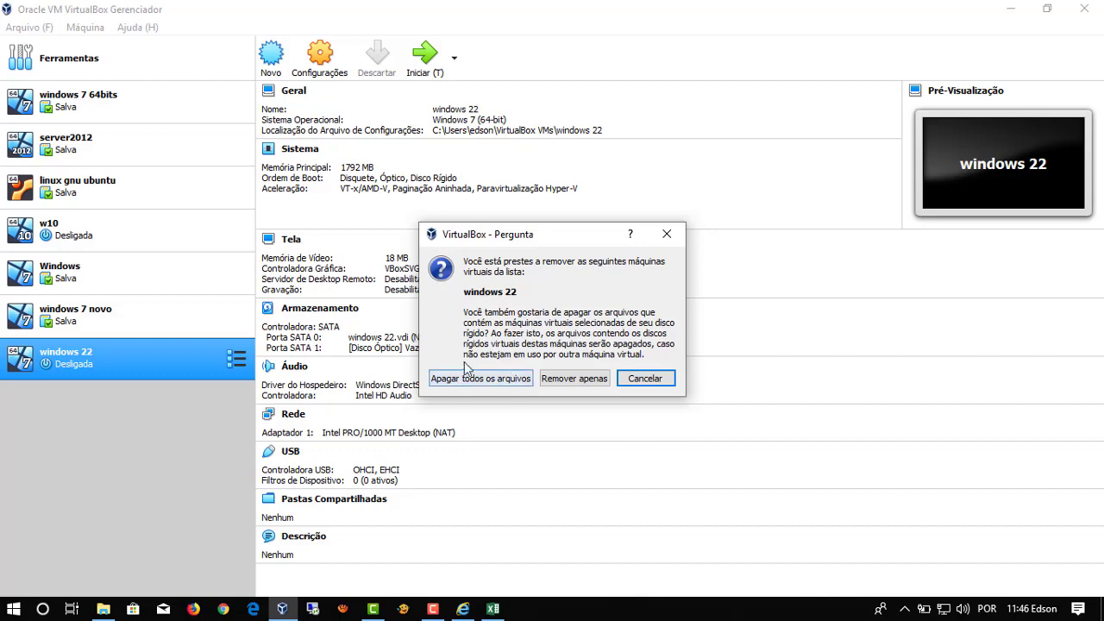
pyautogui.click(485, 382)
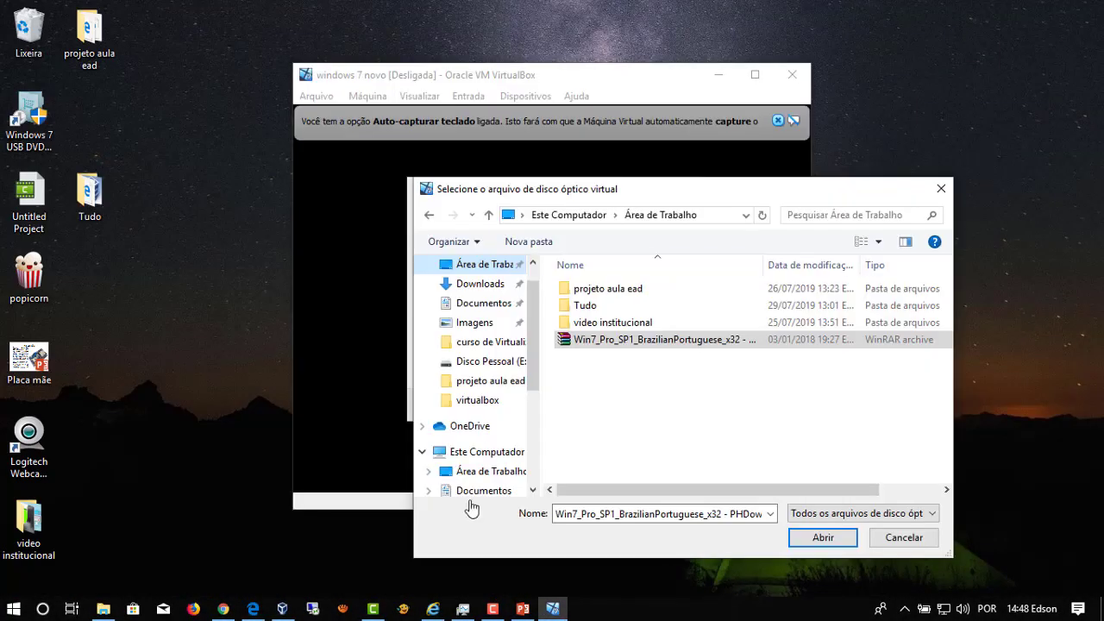
# - In the windows 7 novo machine's Windows setup, accept the licence terms and choose the custom installation
pyautogui.click(594, 405)
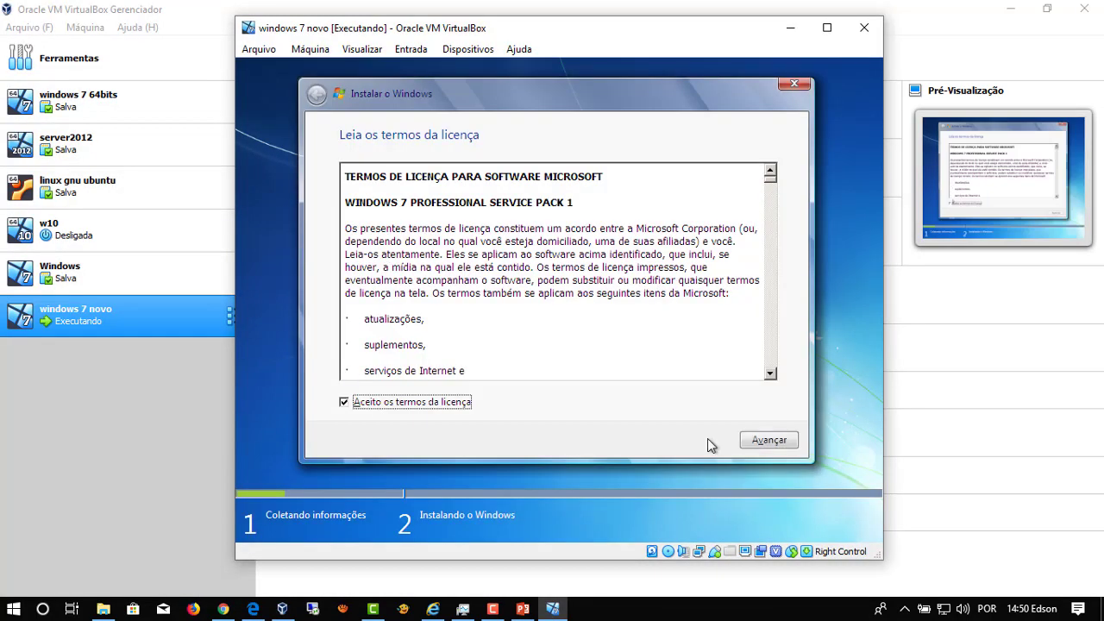
pyautogui.click(769, 440)
pyautogui.click(506, 359)
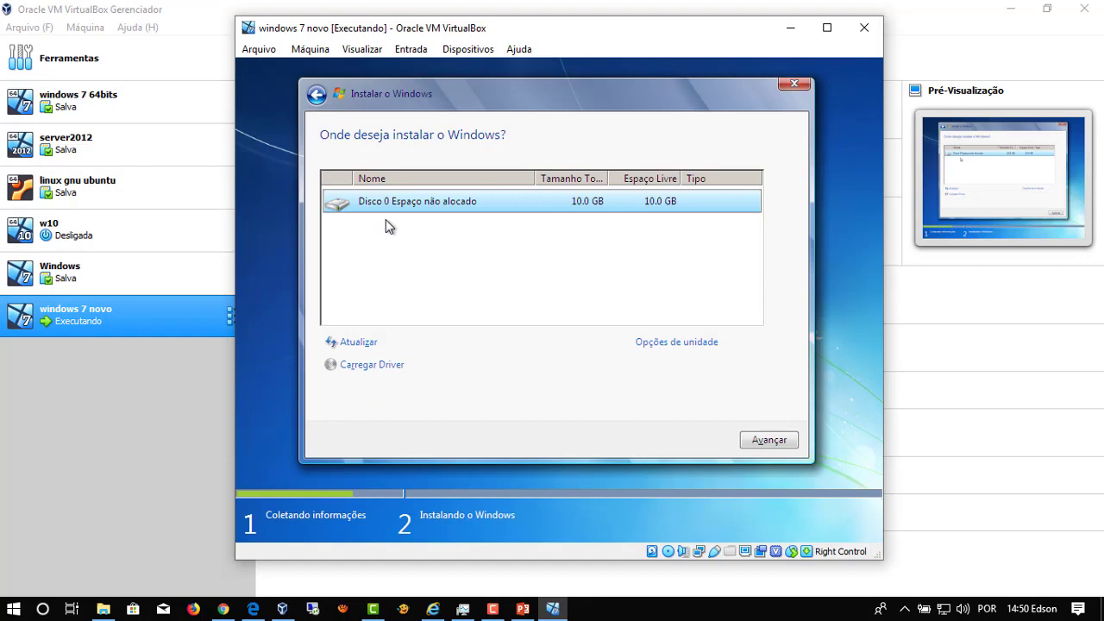
# - Create a 1000 MB partition on Disk 0 and select the remaining unallocated space
pyautogui.click(676, 342)
pyautogui.click(670, 341)
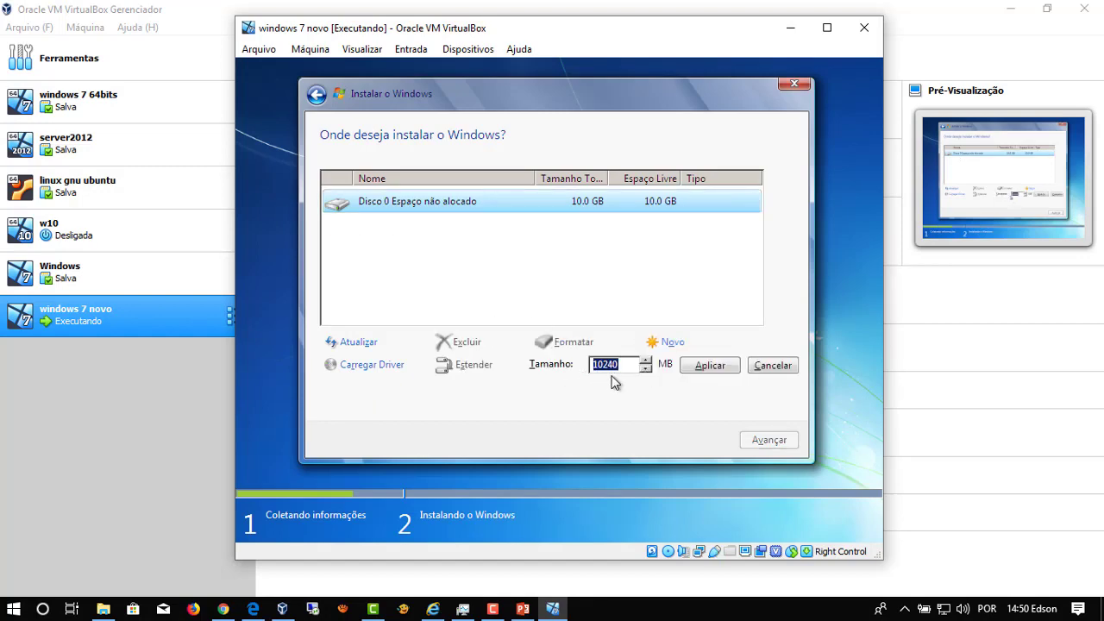
pyautogui.click(710, 365)
pyautogui.click(591, 226)
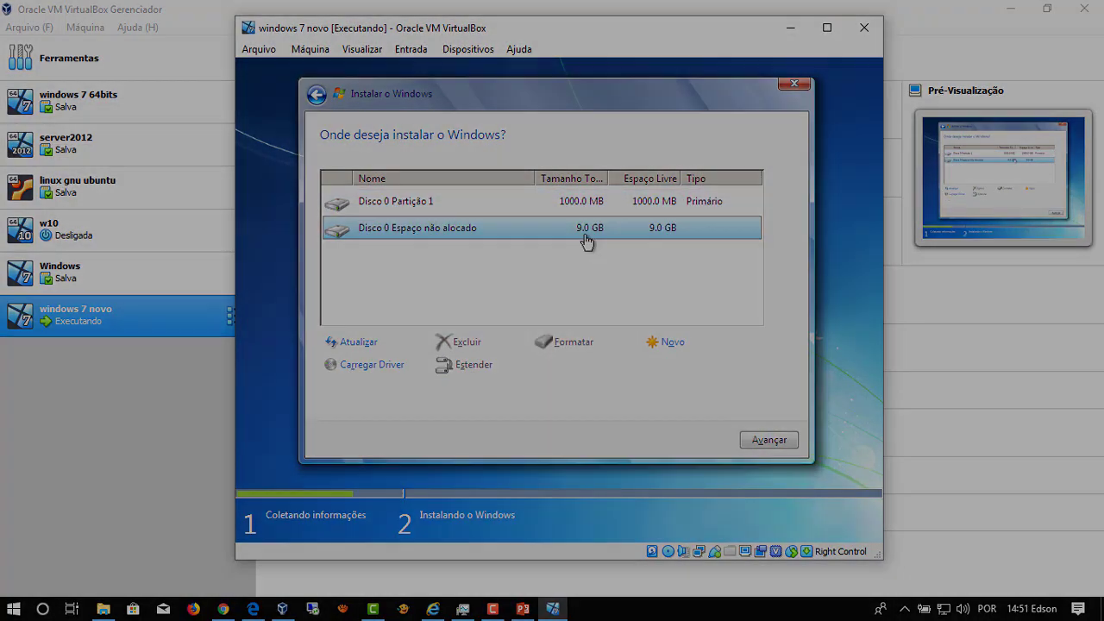